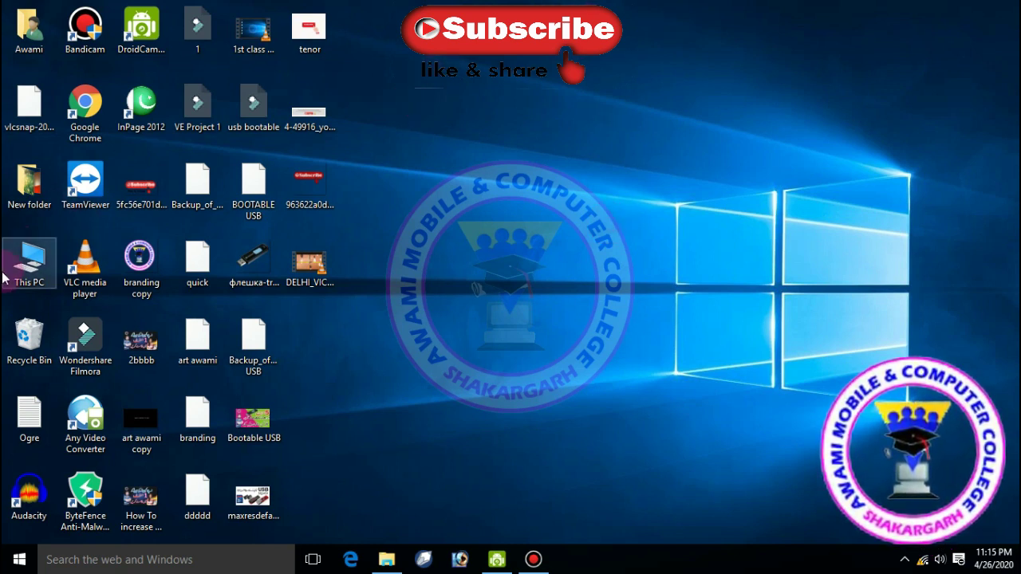
Open the Office 2007 disc image from D:\Software and launch its setup program
double_click(29, 263)
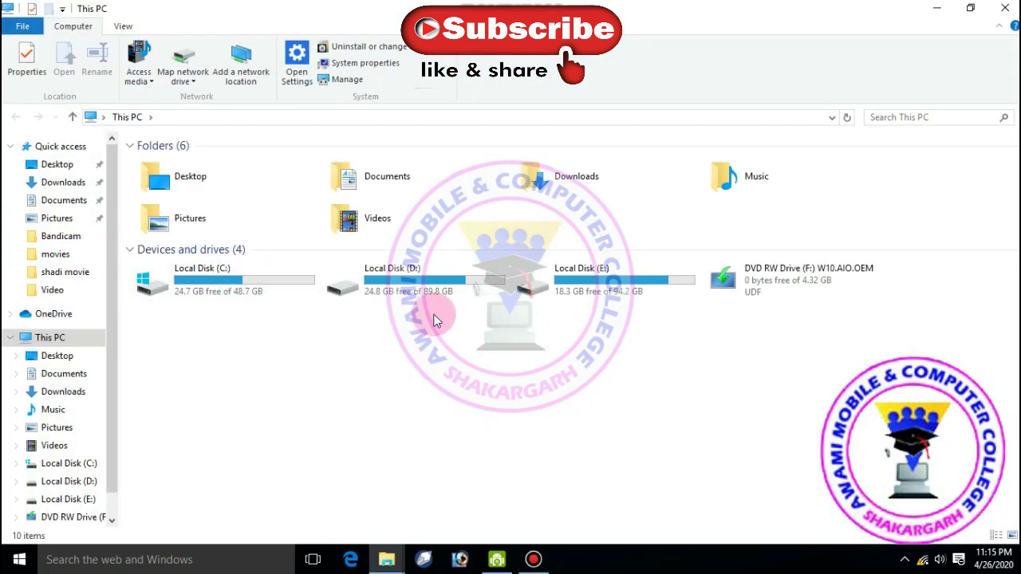
double_click(439, 287)
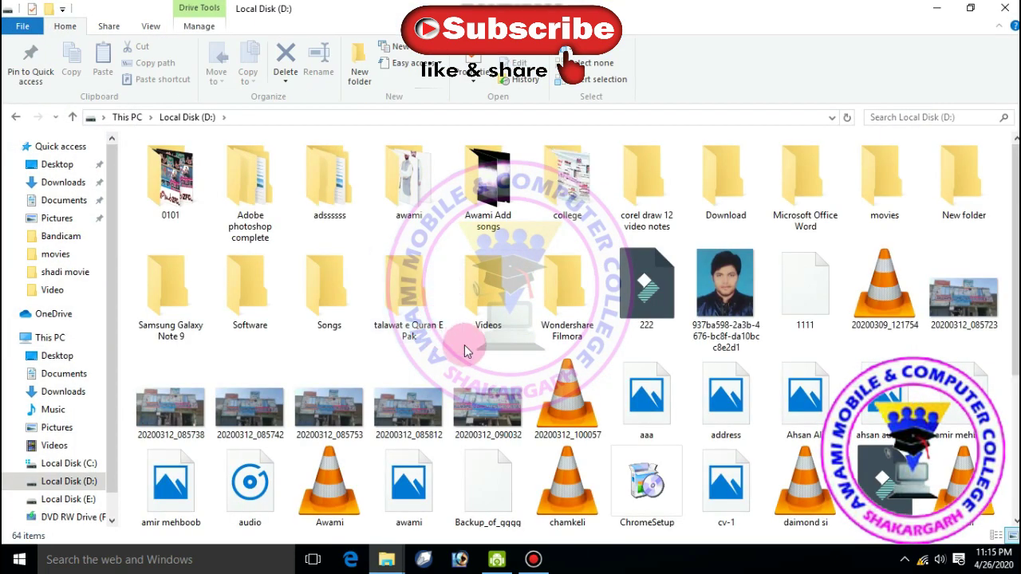
double_click(242, 297)
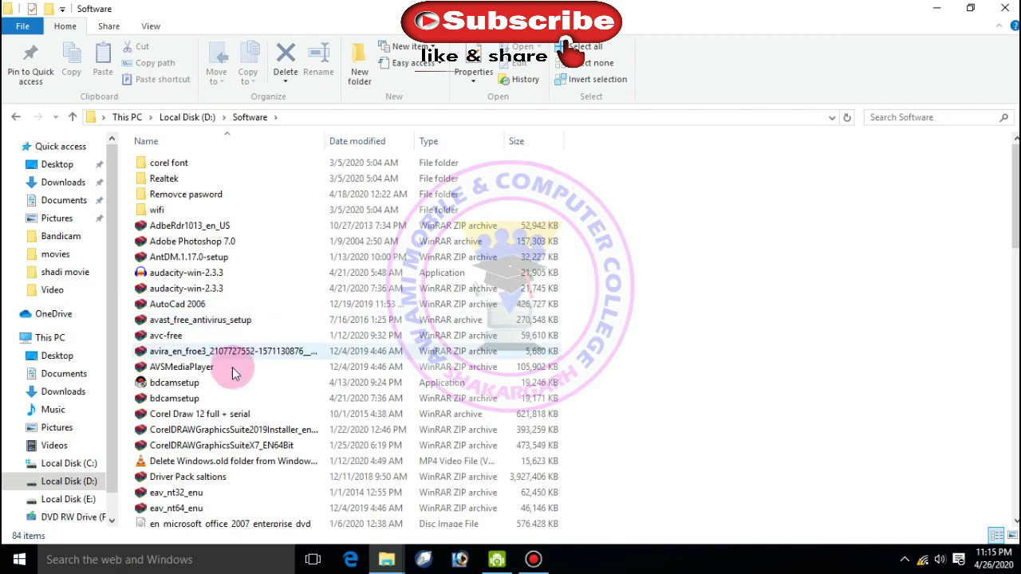
scroll(228, 358, "down", 1)
scroll(227, 371, "down", 2)
double_click(215, 395)
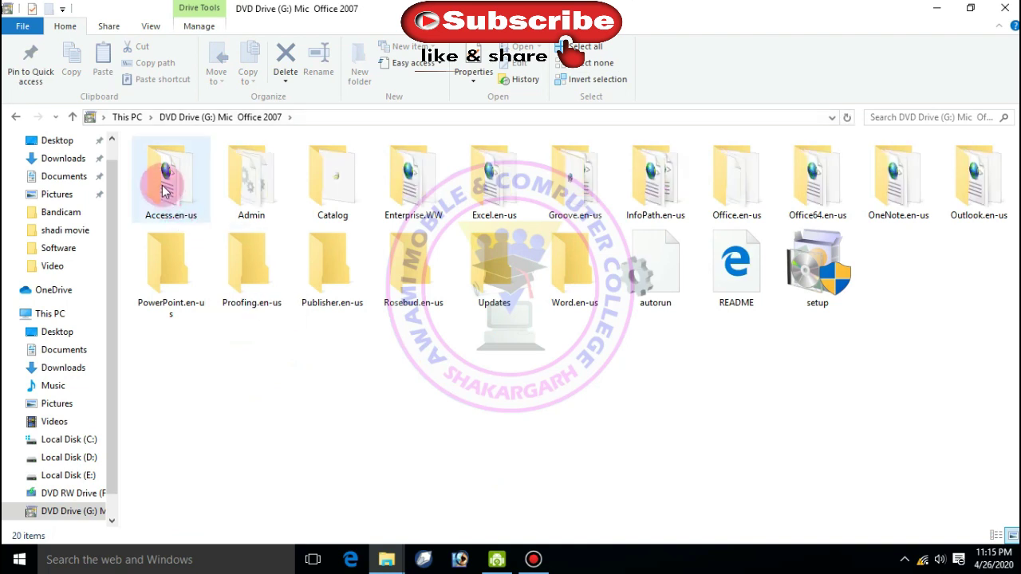
left_click(792, 295)
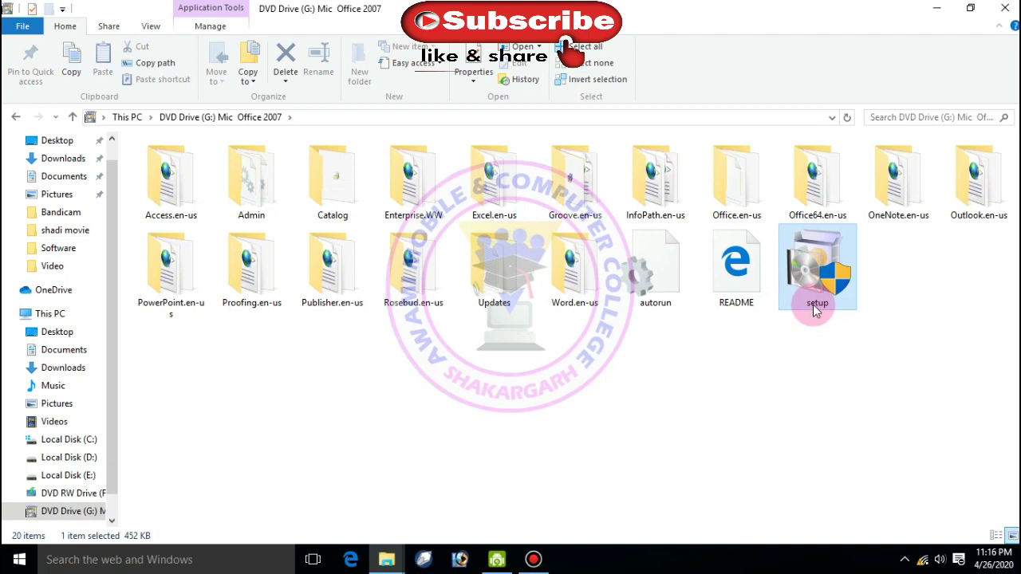
double_click(814, 309)
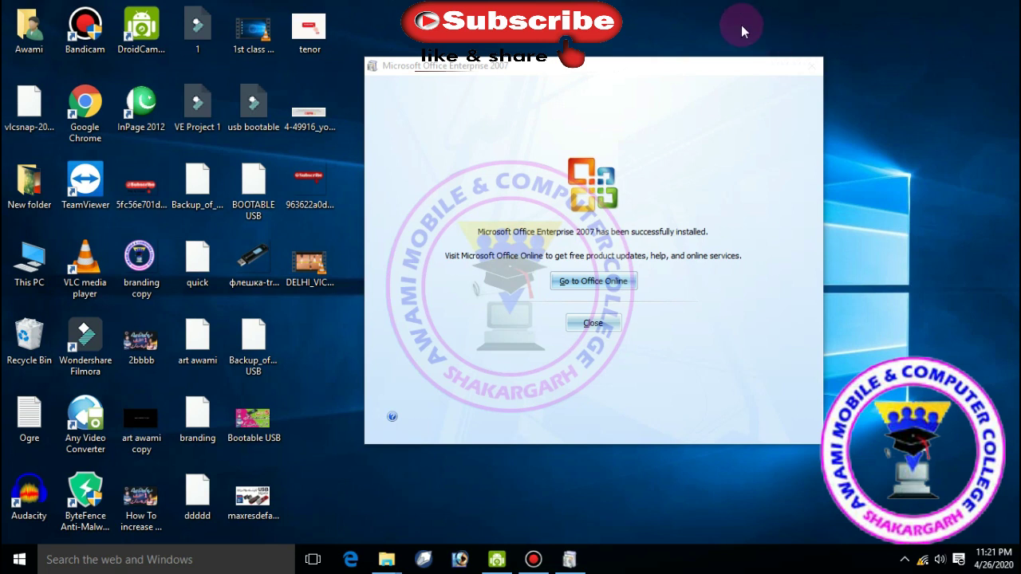
Close the Office Enterprise 2007 installation-complete message and refresh the desktop
left_click(594, 322)
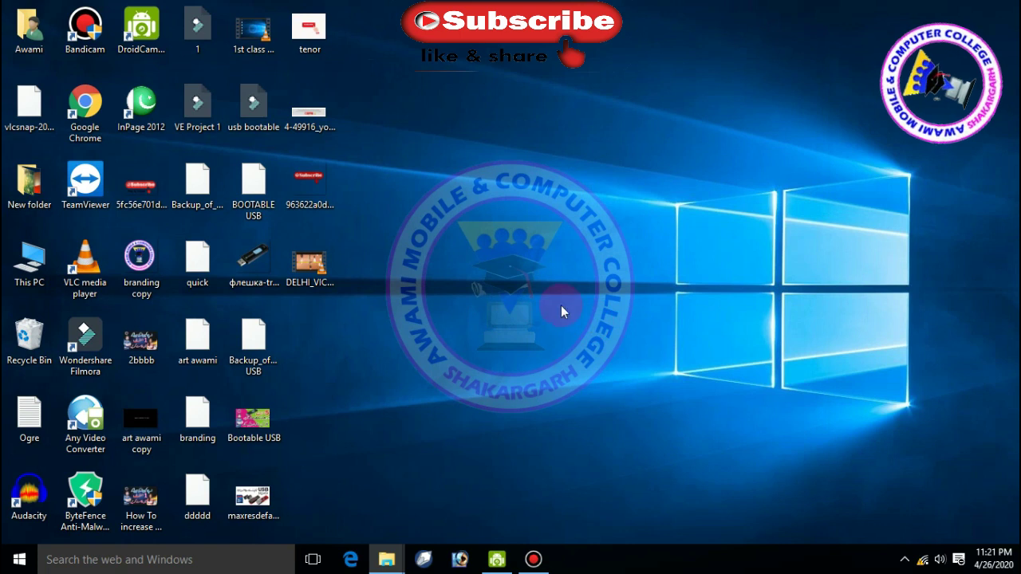
right_click(561, 305)
left_click(563, 323)
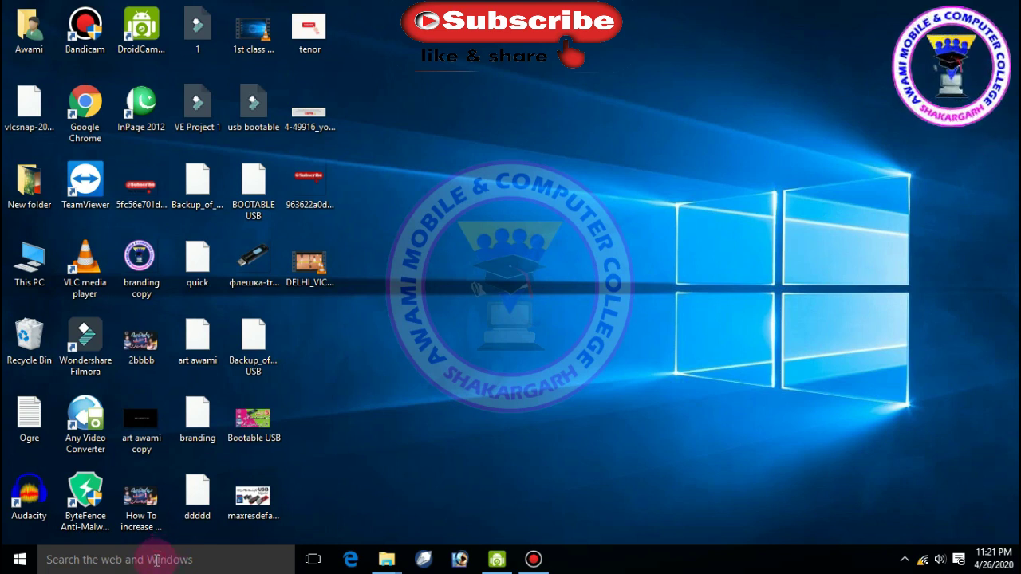
Search for 'word' and pin Microsoft Office Word 2007 to the taskbar
left_click(156, 560)
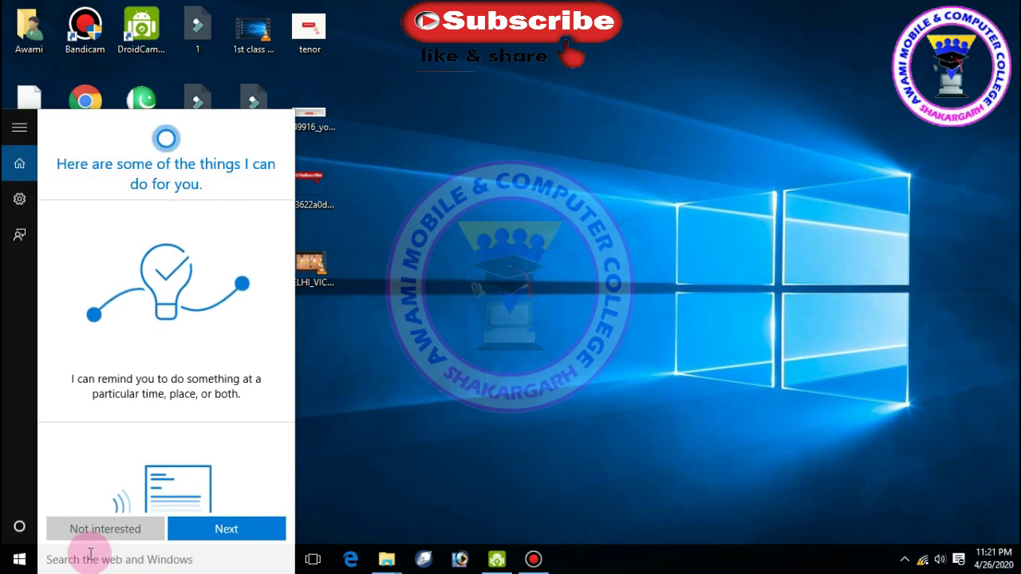
type("wo")
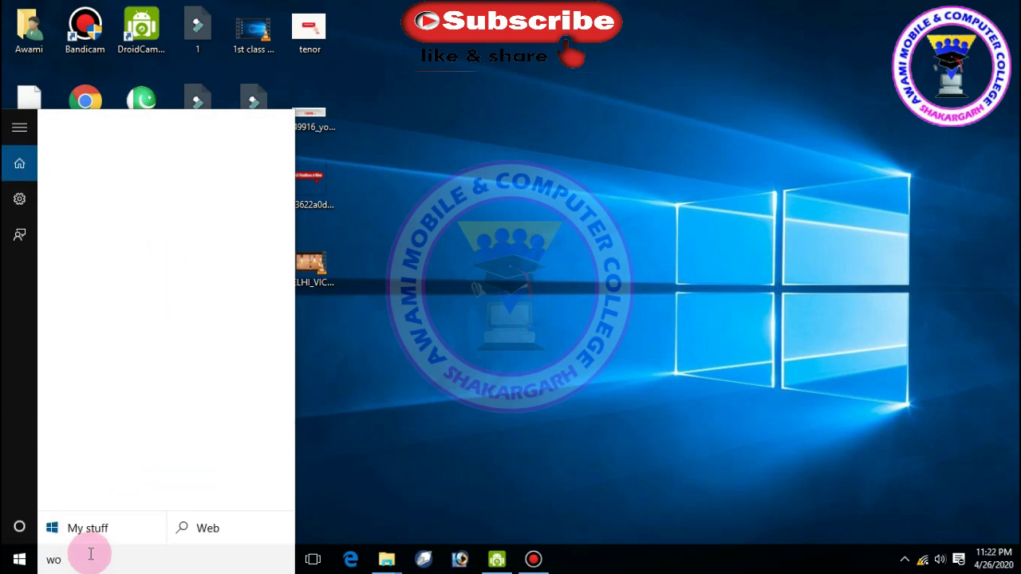
type("rd")
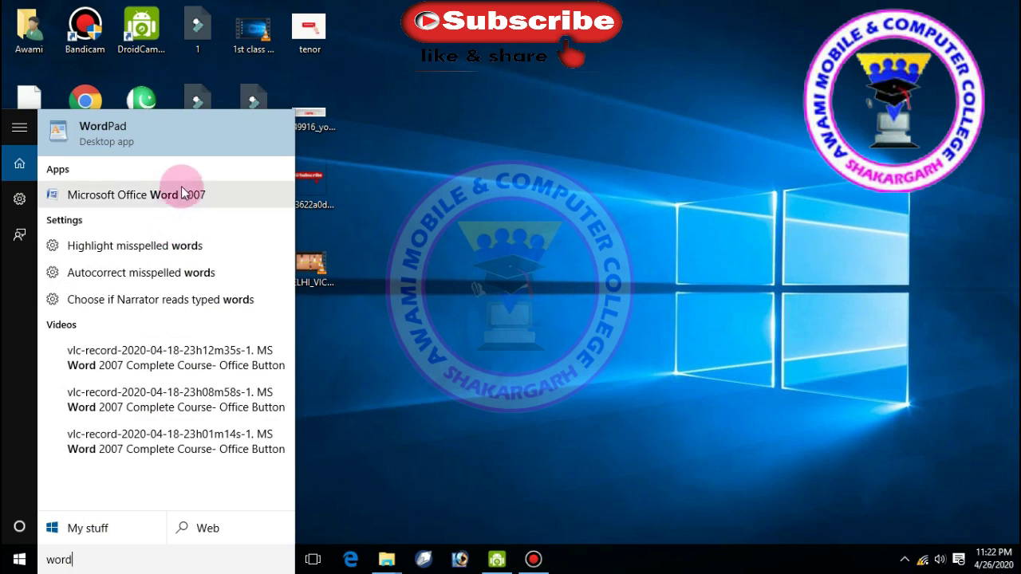
left_click(351, 200)
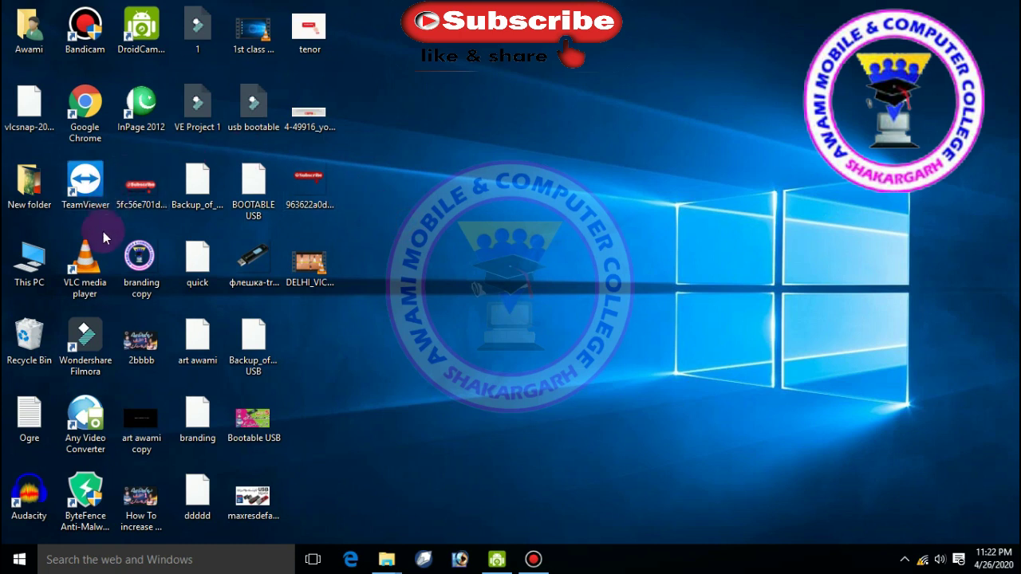
left_click(87, 561)
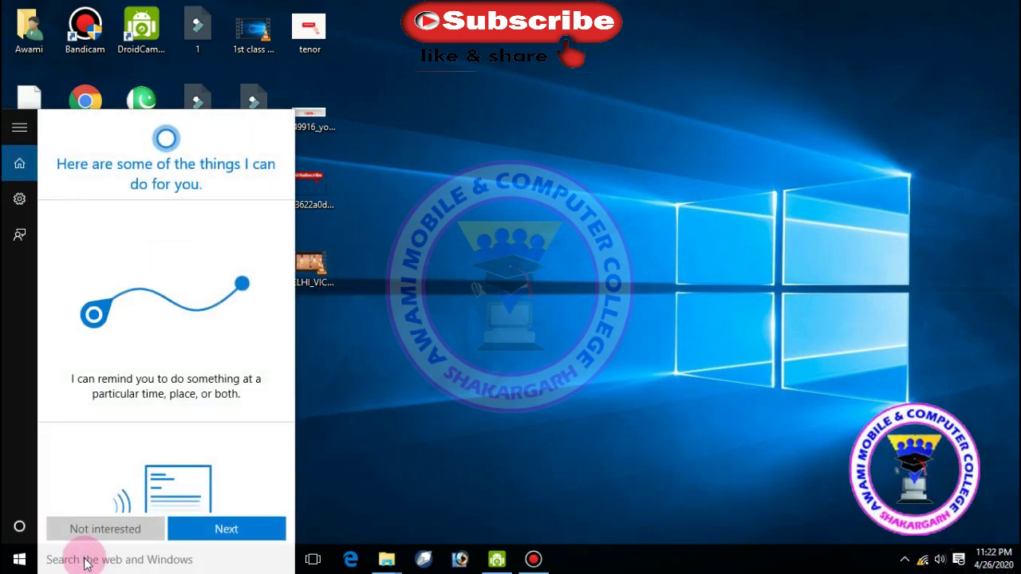
type("word")
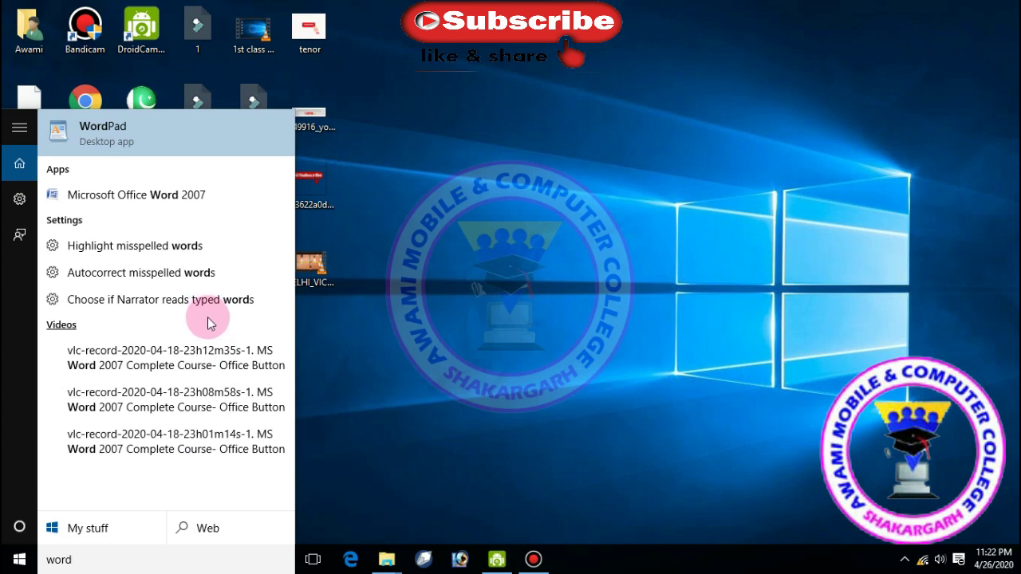
right_click(156, 199)
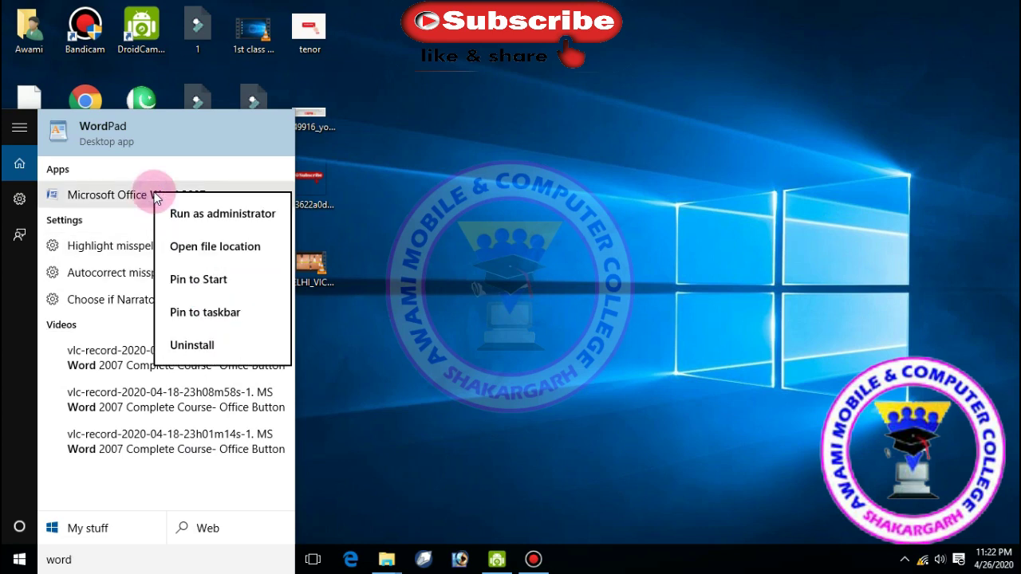
left_click(218, 315)
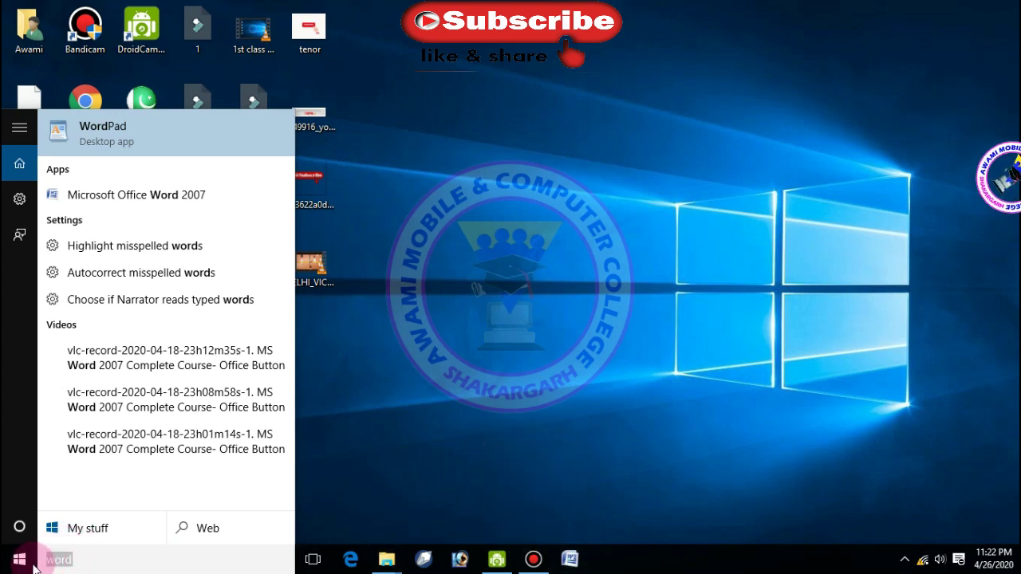
Search 'power' and 'excel' and pin PowerPoint 2007 and Excel 2007 to the taskbar
type("power")
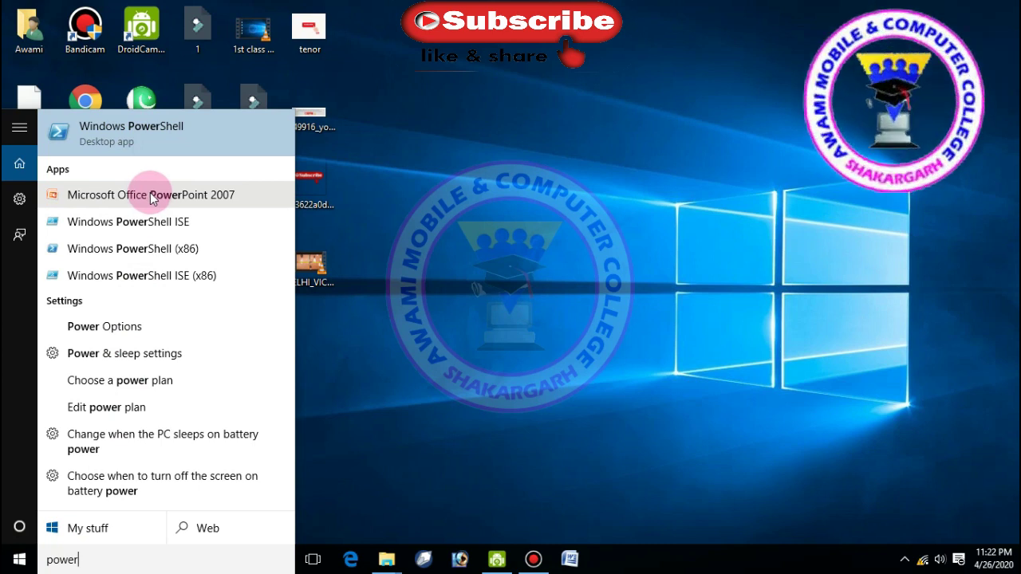
right_click(151, 198)
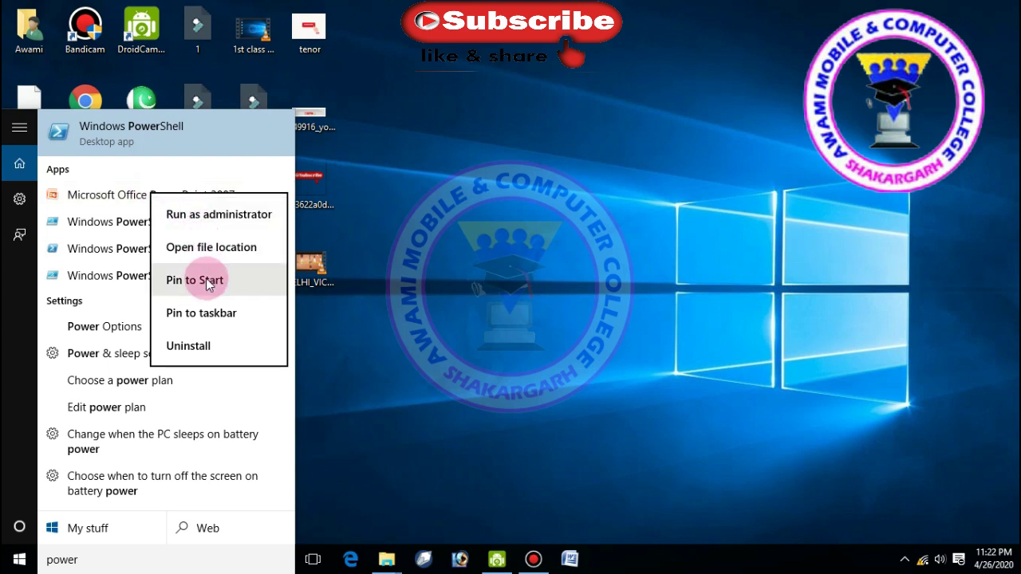
left_click(205, 312)
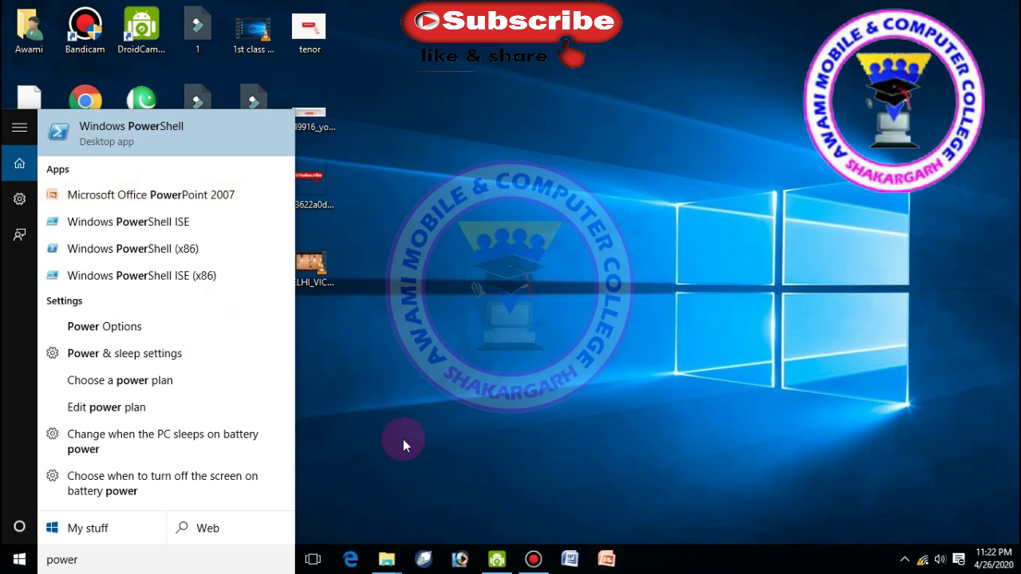
left_click_drag(119, 558, 45, 560)
type("excel")
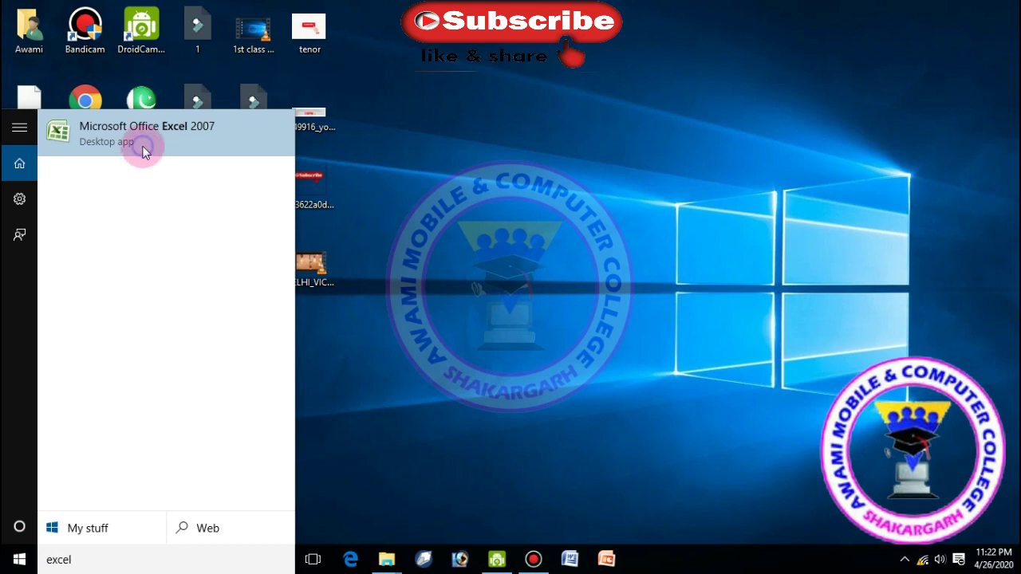
right_click(143, 149)
left_click(210, 266)
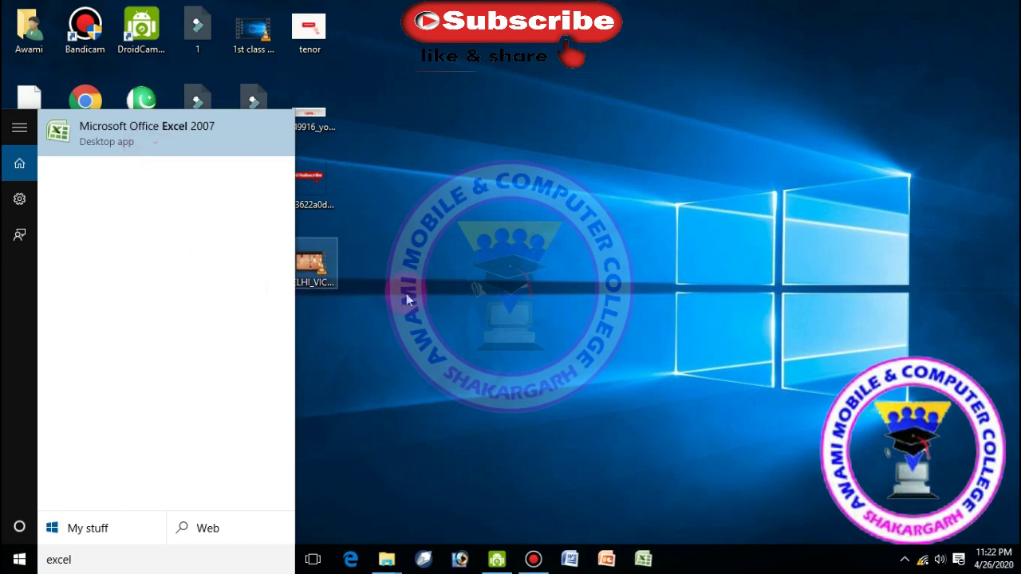
Close the search panel and refresh the desktop twice
left_click(406, 294)
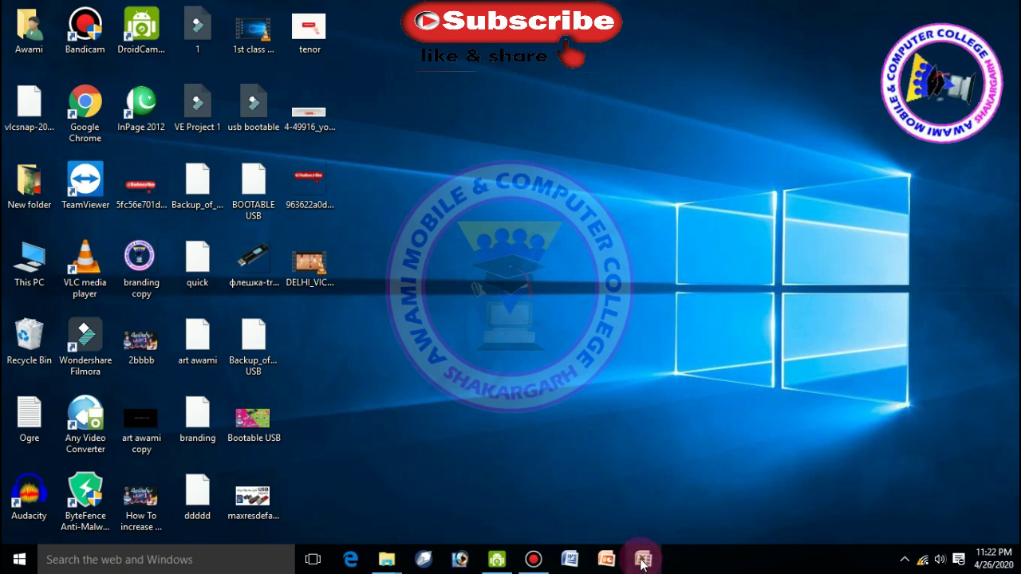
right_click(489, 247)
left_click(492, 290)
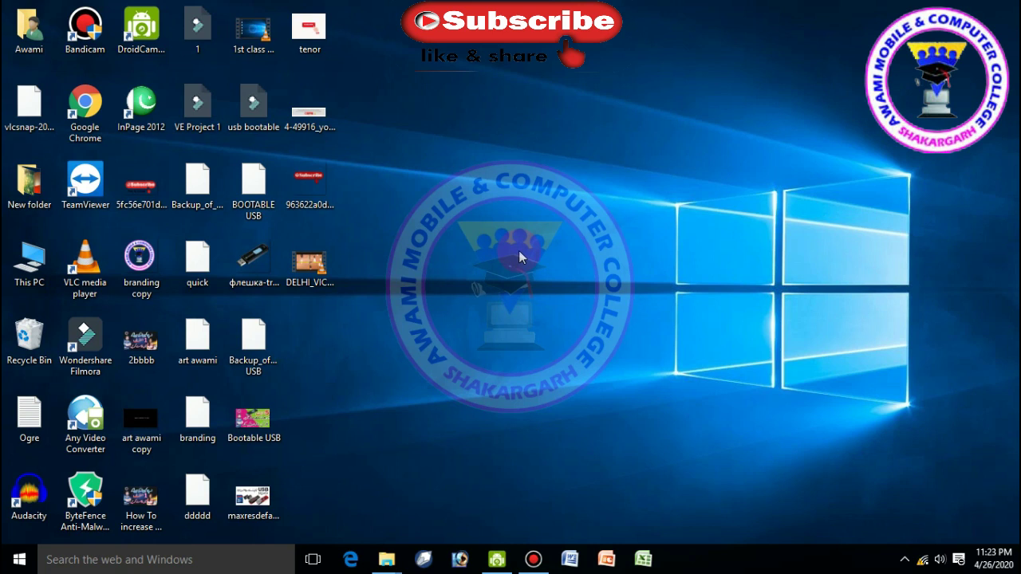
right_click(507, 238)
left_click(527, 274)
Launch Word 2007 and finish first-run setup with Office Online help off and Microsoft Update declined
left_click(569, 560)
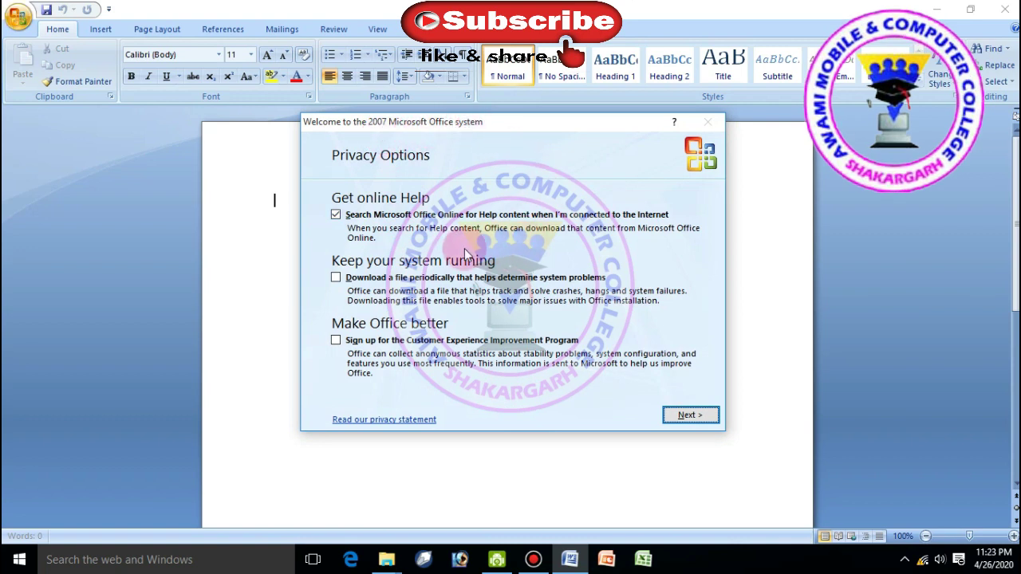
left_click(336, 214)
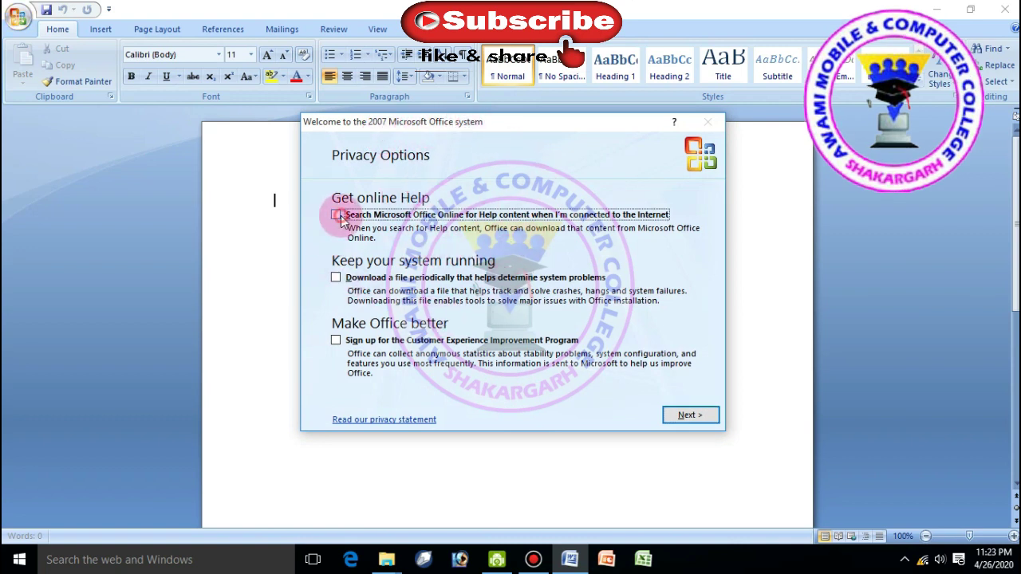
left_click(673, 419)
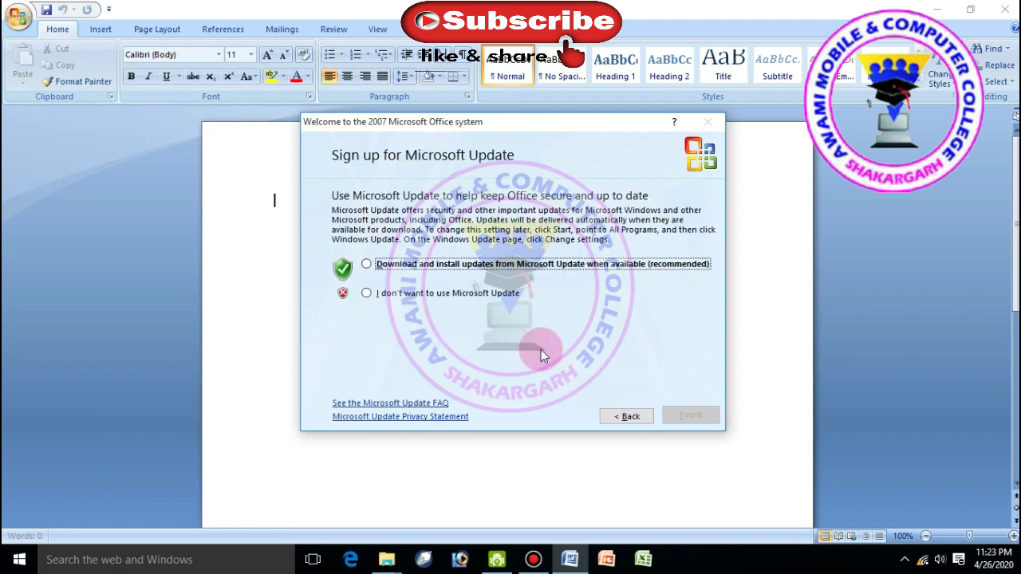
left_click(377, 293)
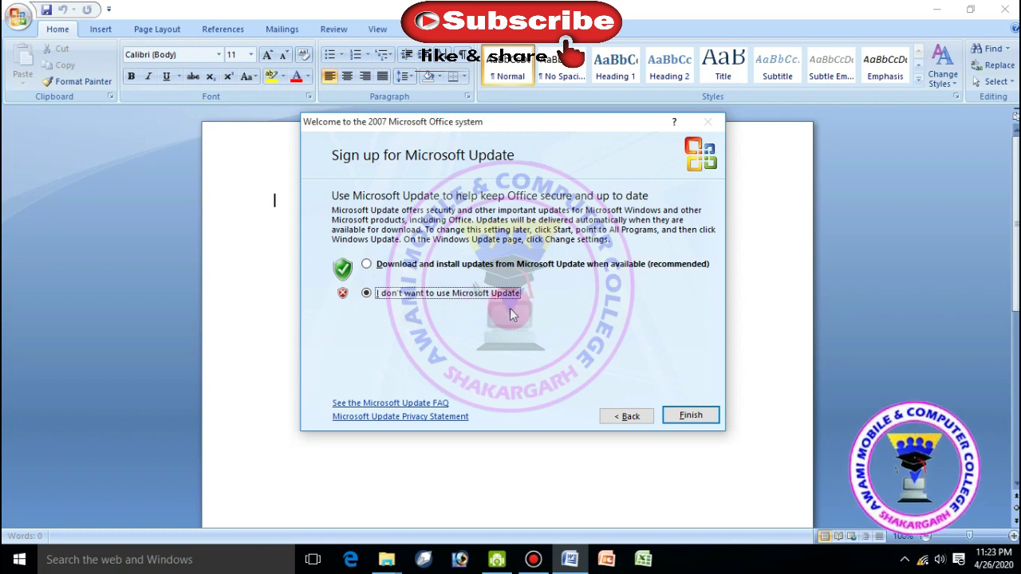
left_click(678, 418)
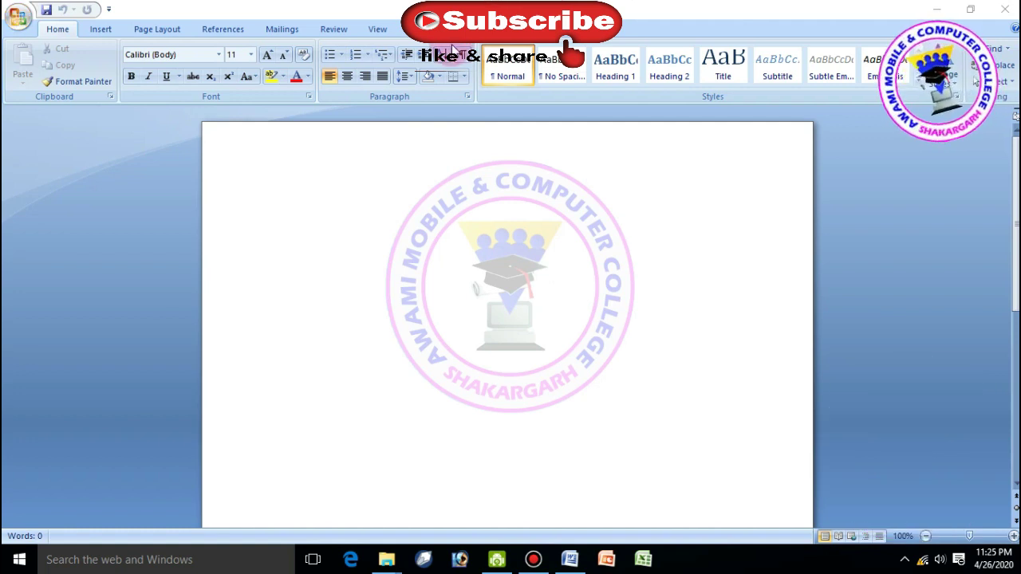
Save the blank document as a Word Document in Documents under the default name
left_click(16, 16)
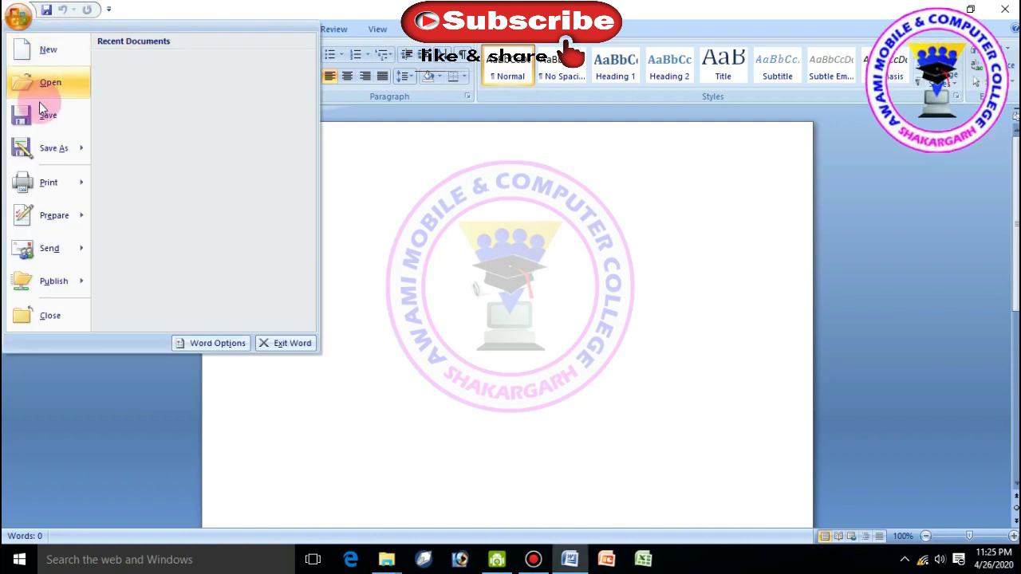
left_click(49, 148)
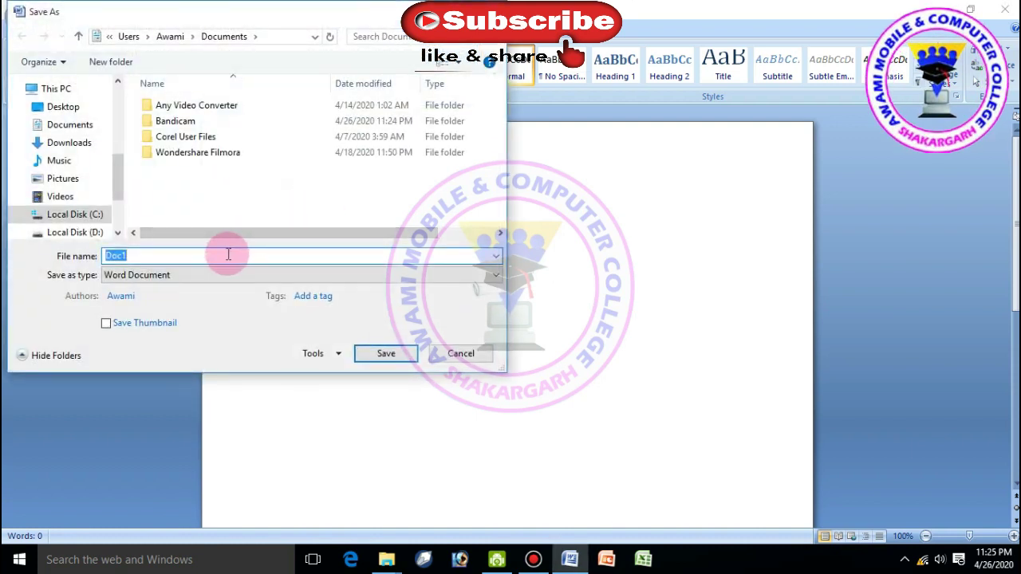
type("awami")
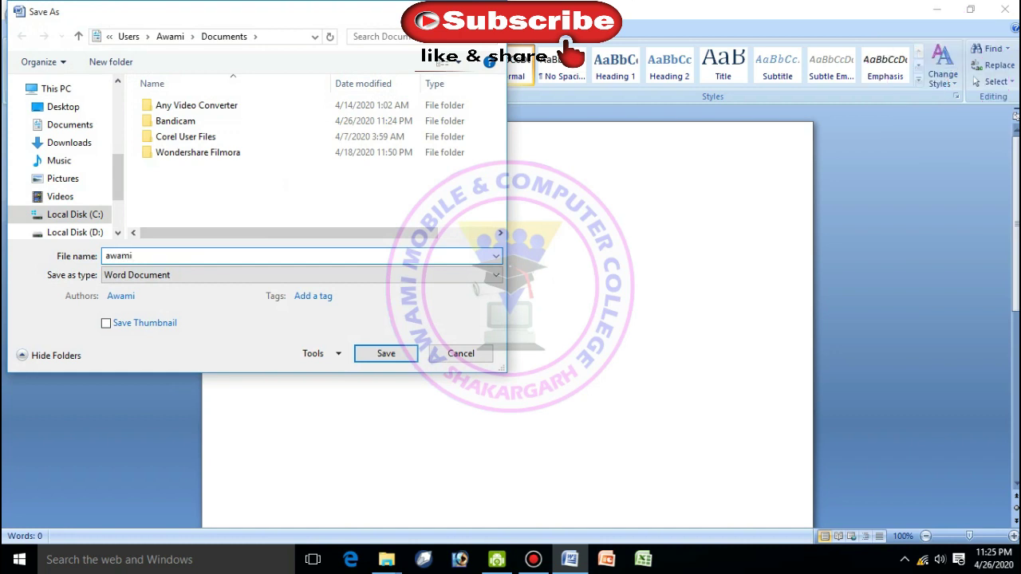
left_click(376, 357)
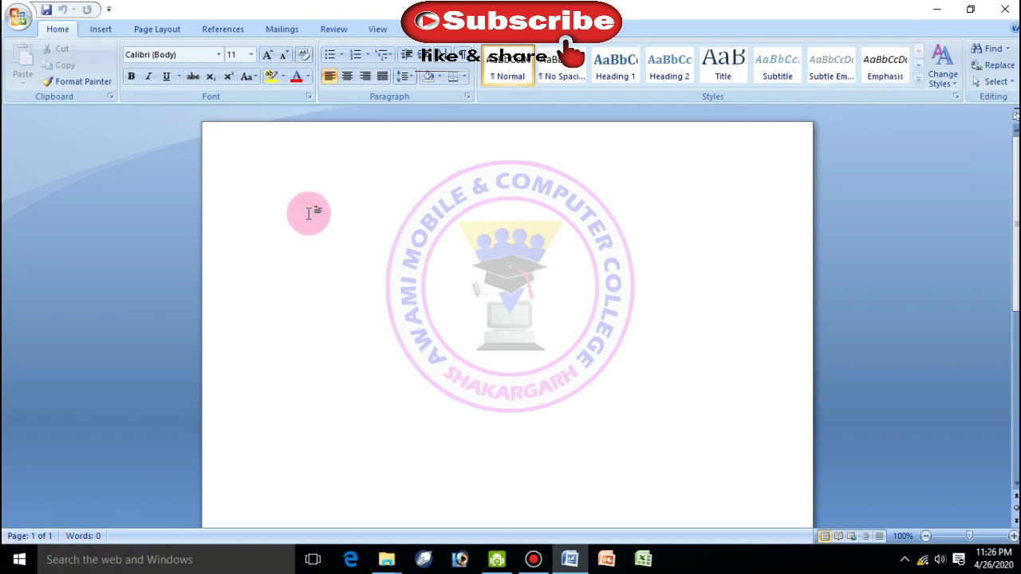
Type the line 'Microsoft office word' on the page
type("micro")
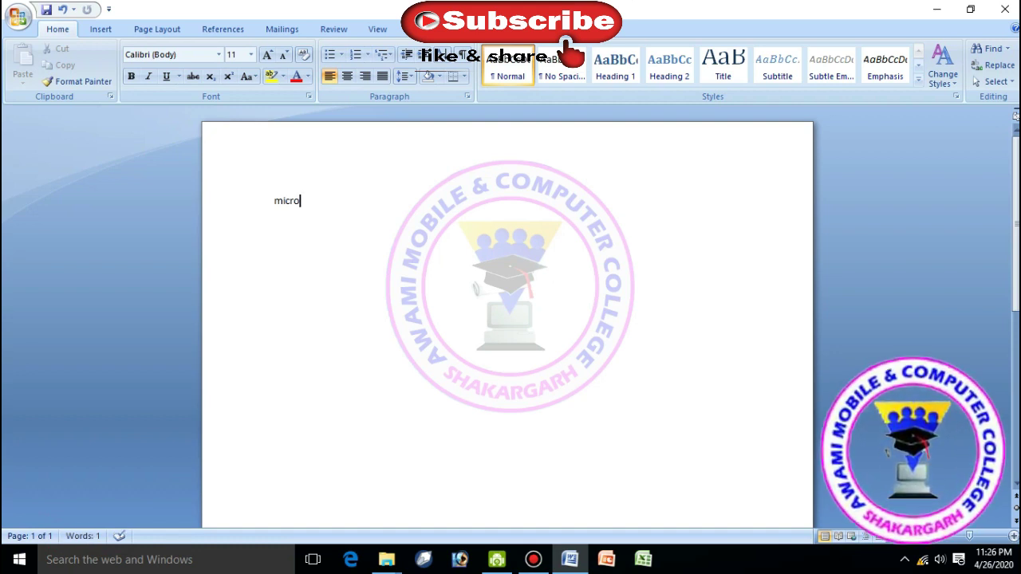
type("soft")
type(" office word")
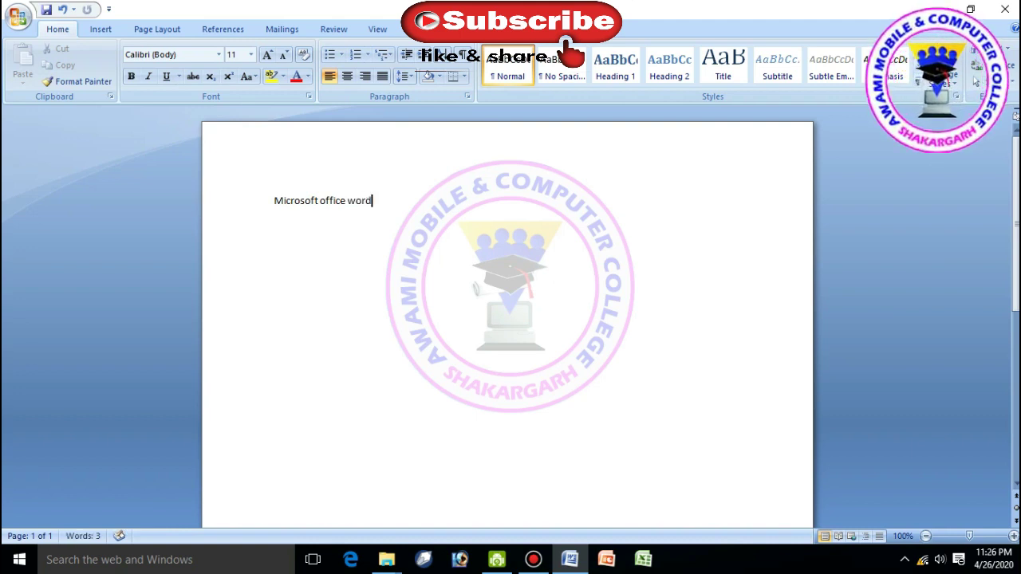
left_click_drag(379, 200, 274, 201)
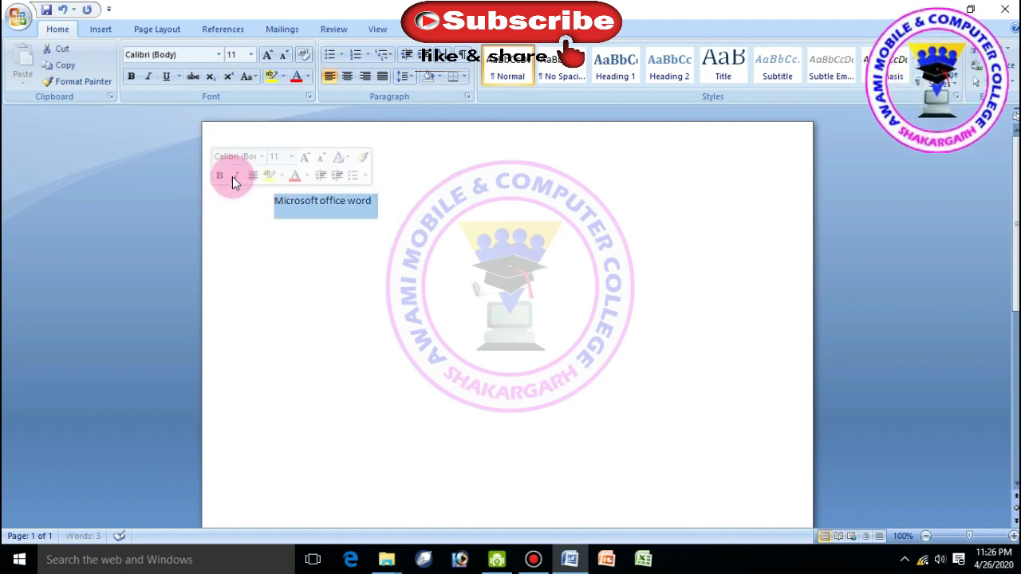
left_click(408, 203)
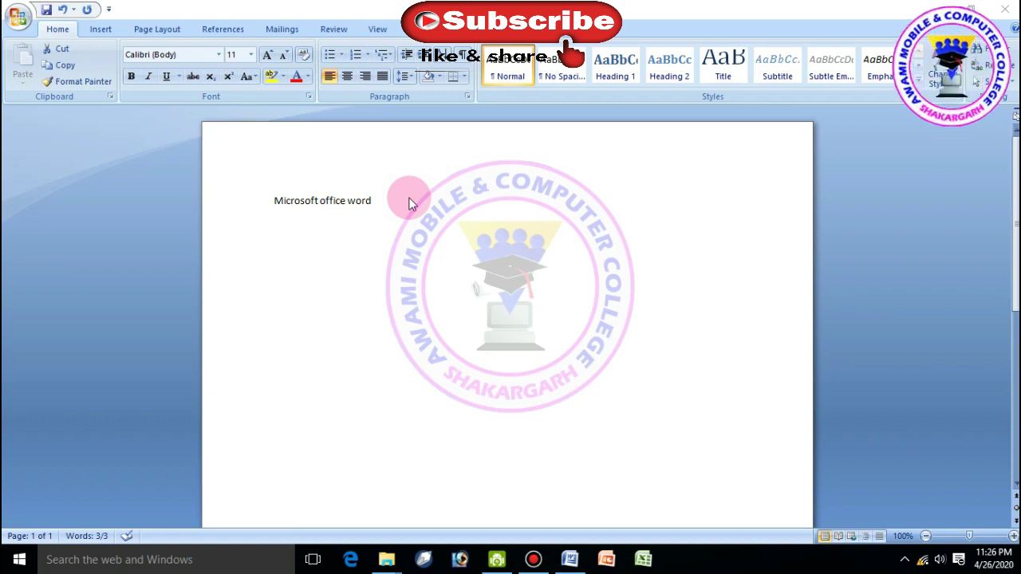
triple_click(383, 202)
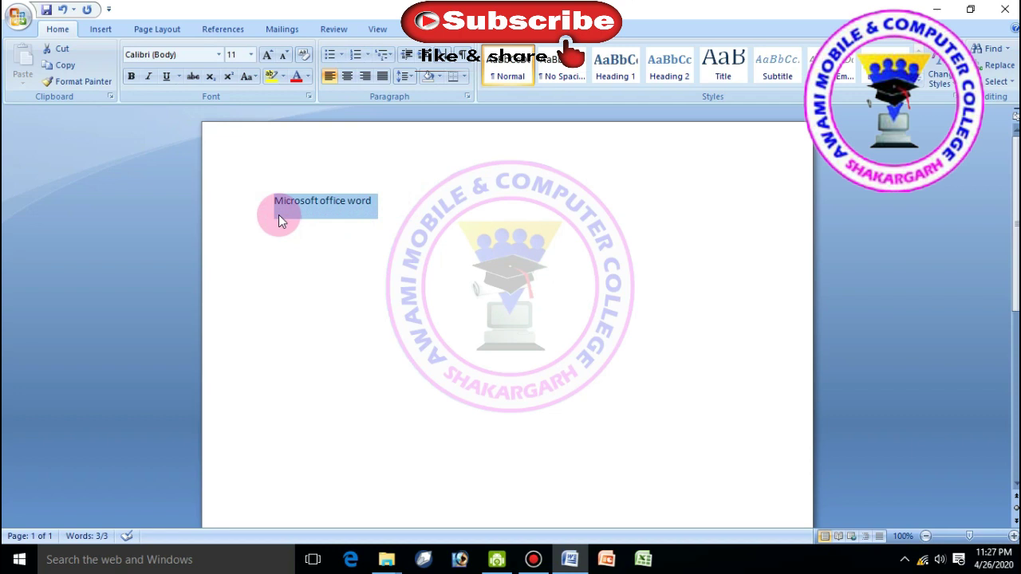
left_click(358, 201)
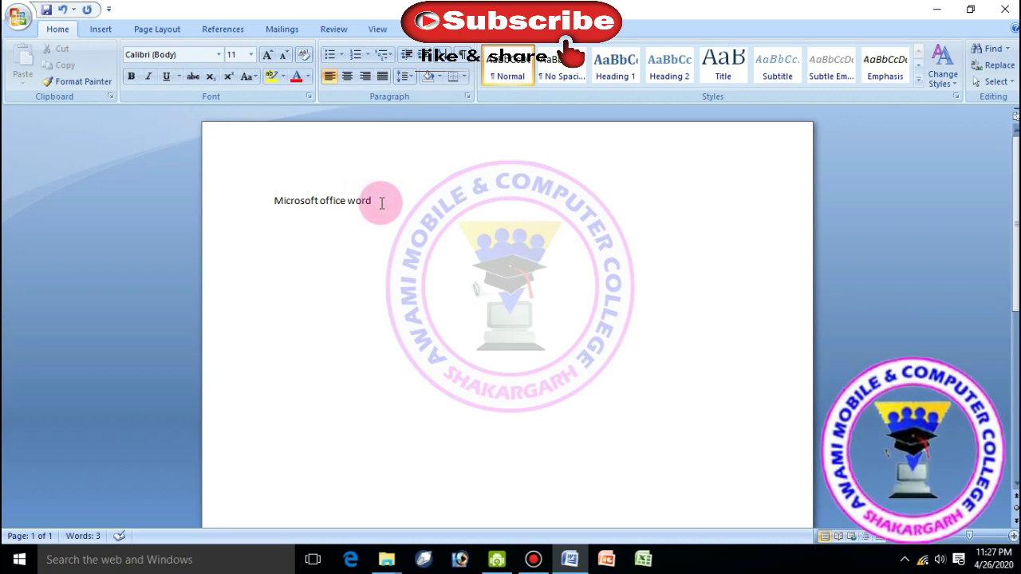
left_click_drag(355, 200, 271, 201)
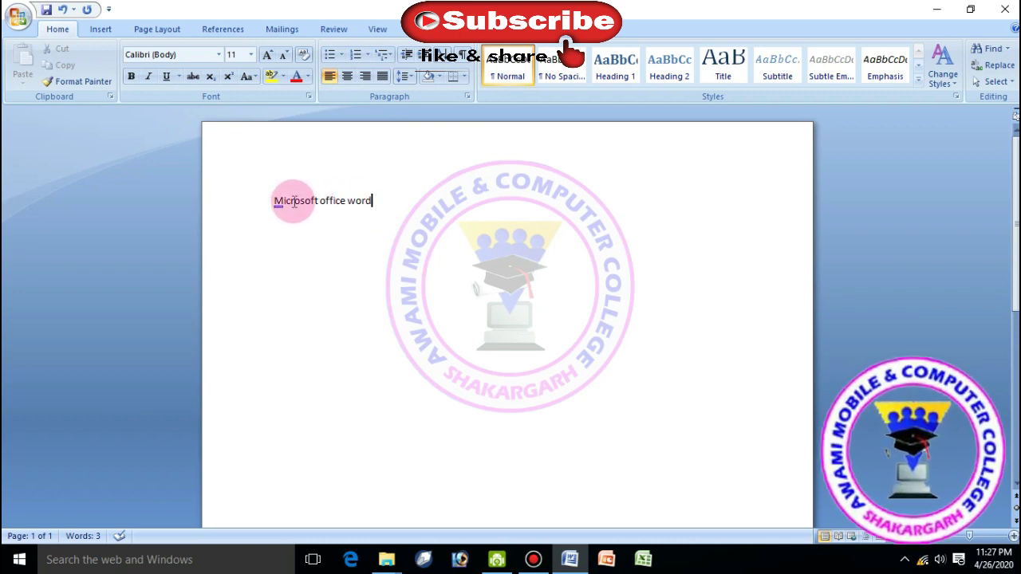
left_click(362, 209)
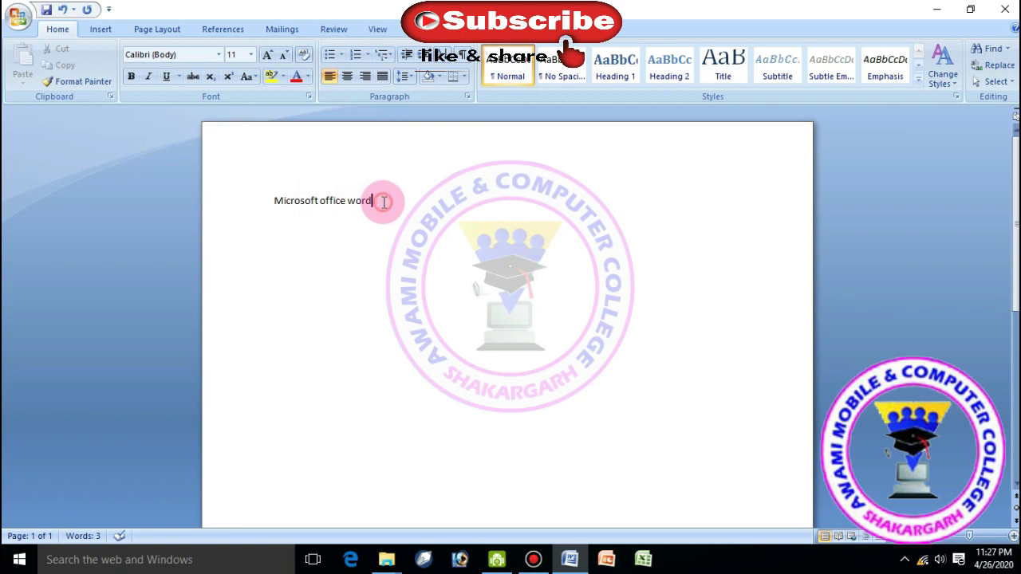
left_click_drag(378, 201, 272, 198)
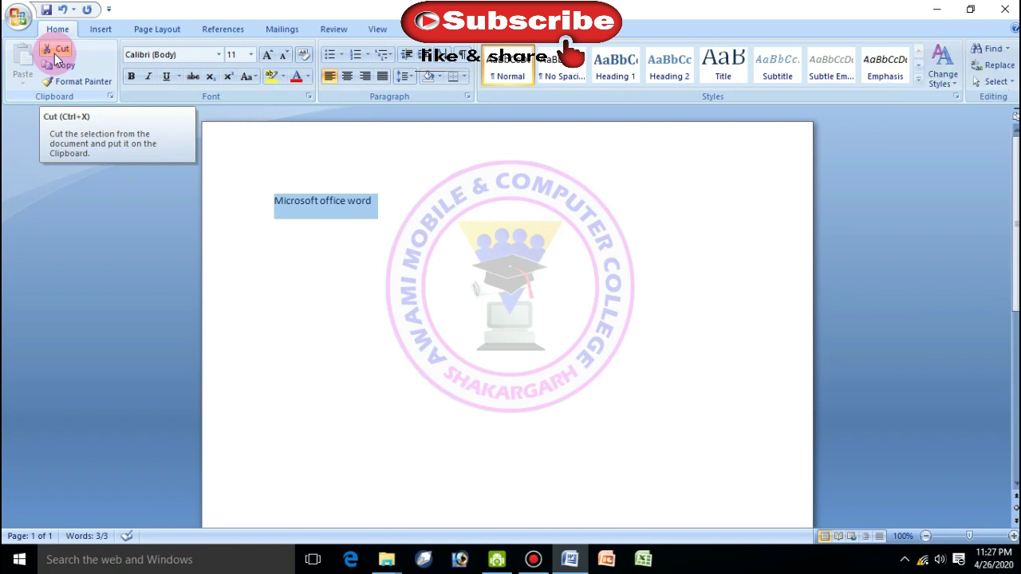
Cut and paste the line into six copies, then copy those six and paste to make twelve
left_click(55, 60)
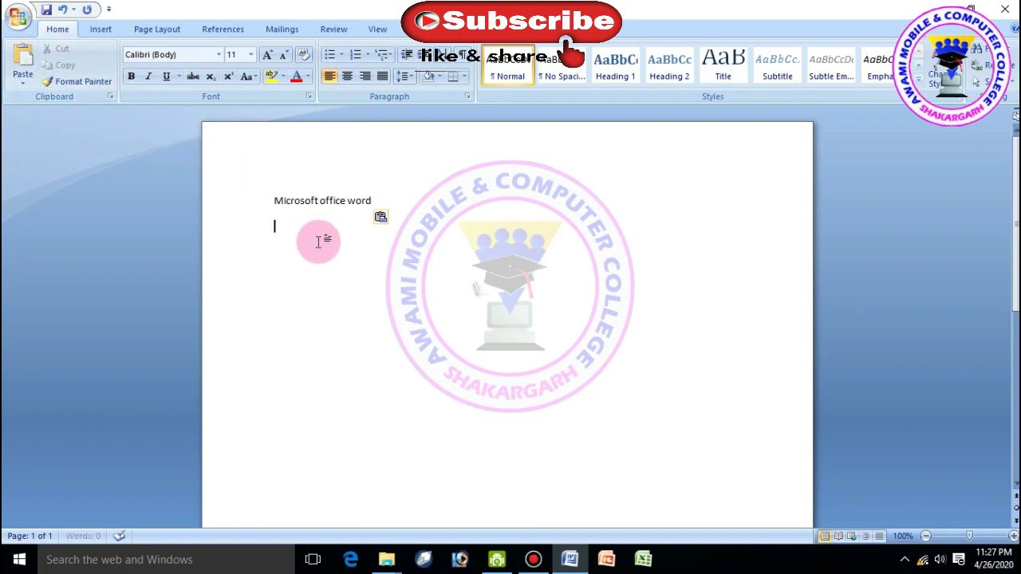
left_click(25, 60)
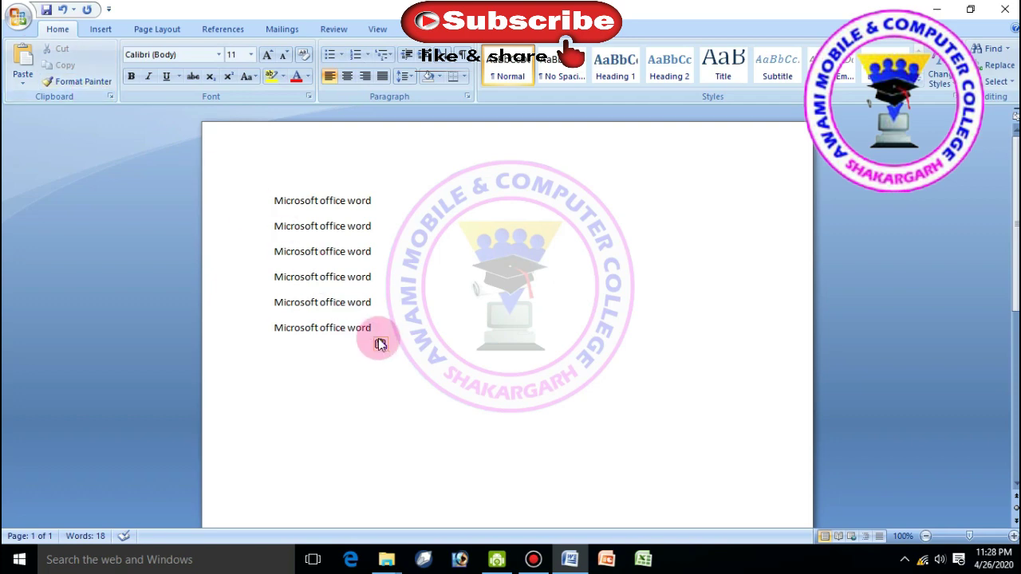
left_click_drag(378, 326, 231, 206)
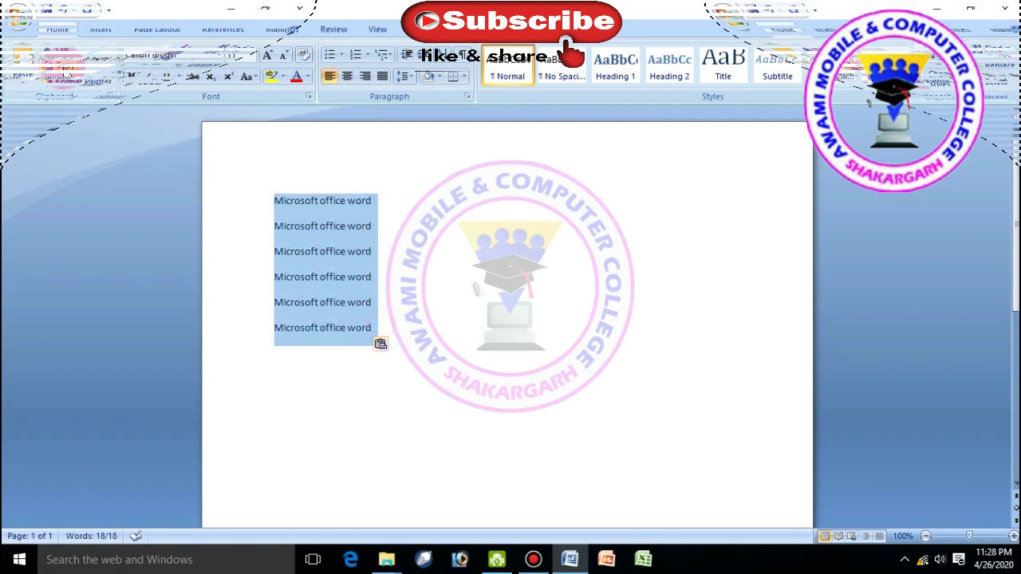
left_click(65, 67)
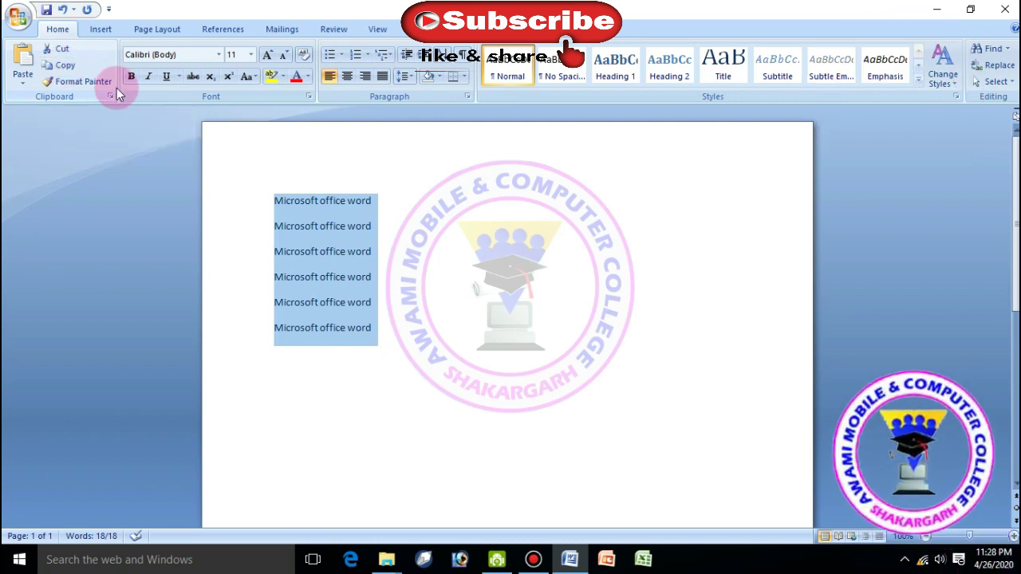
left_click(396, 200)
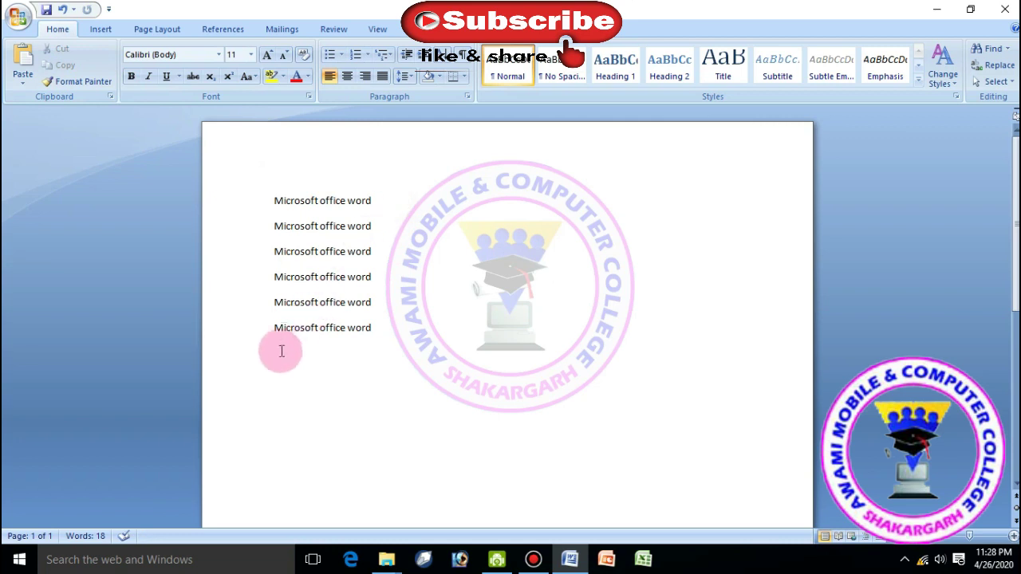
left_click(23, 60)
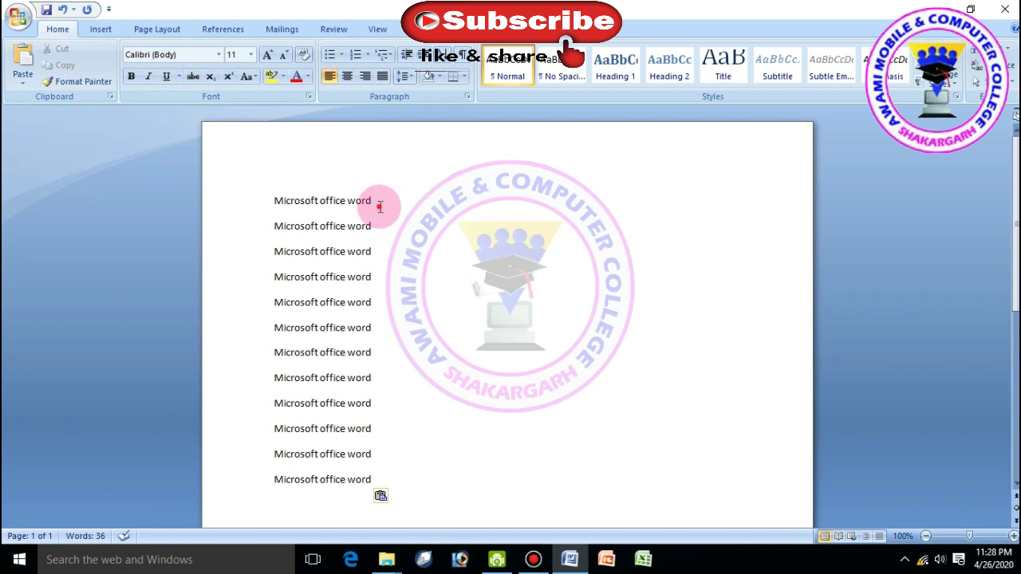
Format the first line as 28 pt red Arial Black text
left_click(264, 195)
left_click(268, 56)
left_click(268, 56)
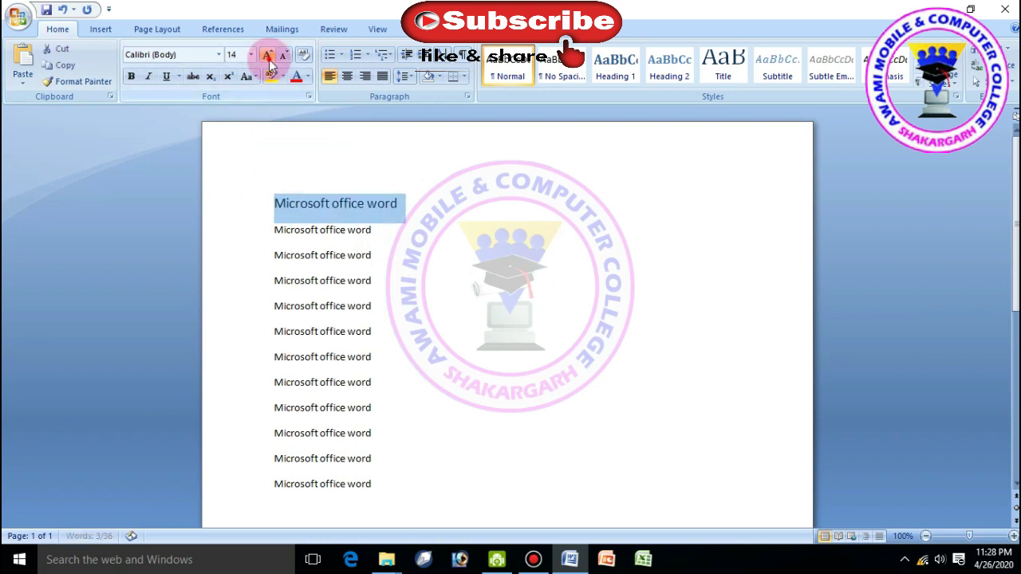
left_click(268, 55)
left_click(268, 56)
left_click(268, 56)
left_click(268, 56)
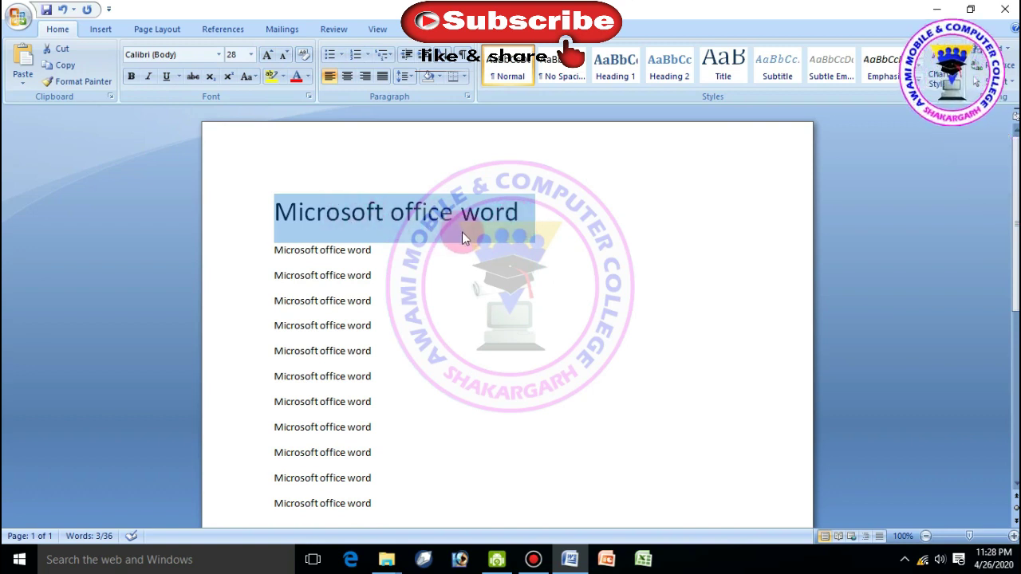
left_click(295, 76)
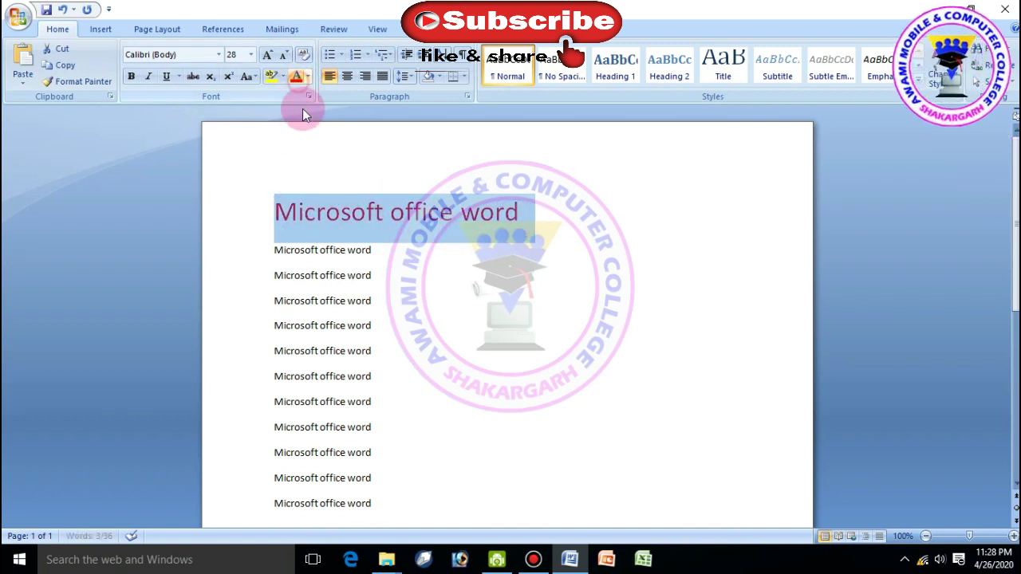
left_click(218, 54)
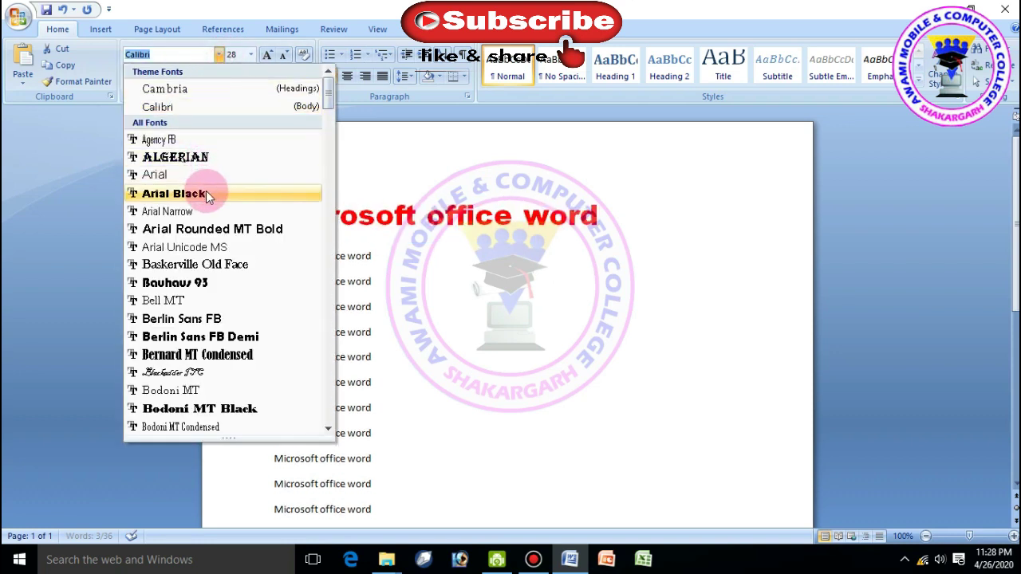
left_click(201, 194)
left_click(523, 217)
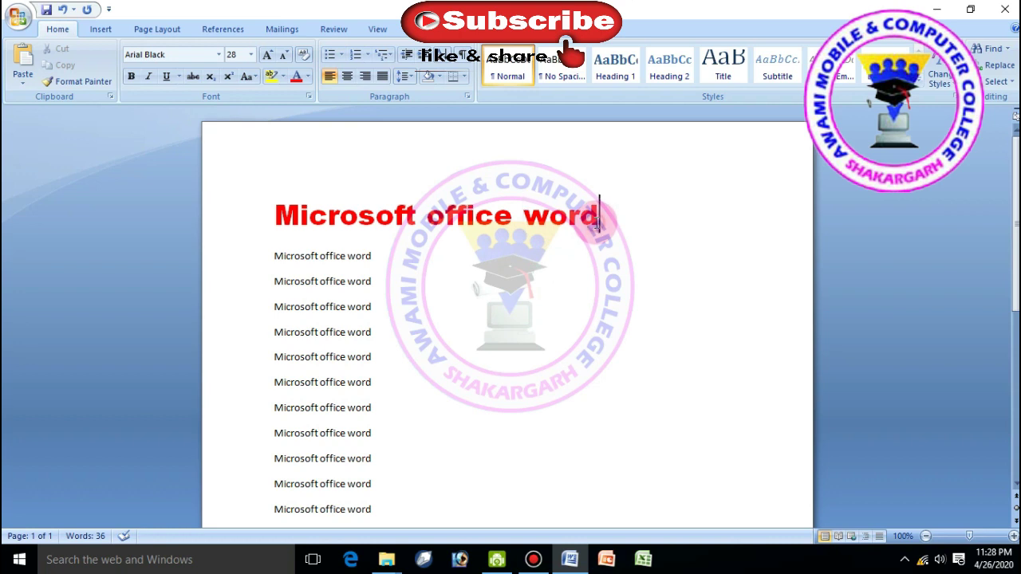
left_click_drag(599, 215, 327, 223)
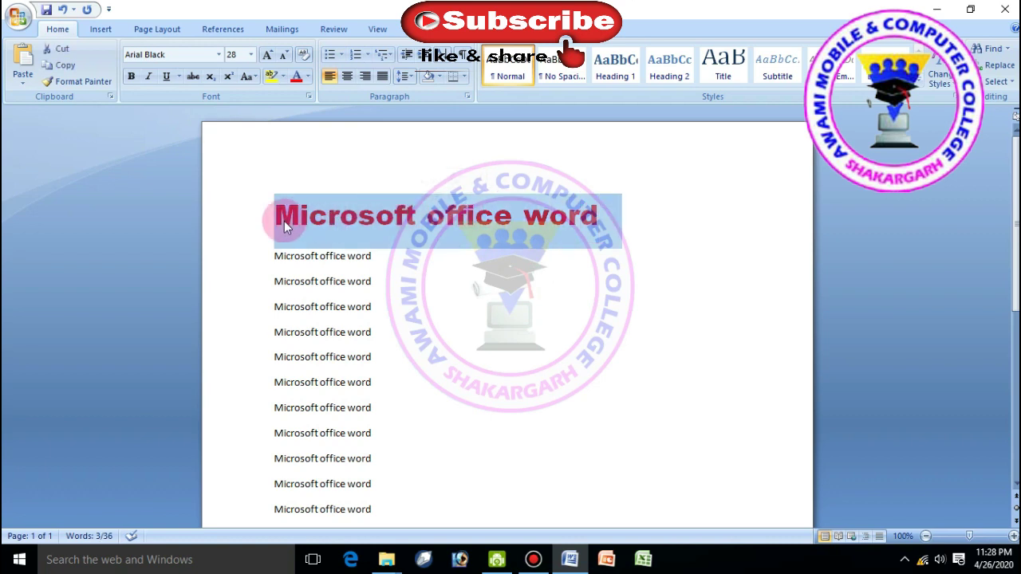
Copy the heading's formatting with Format Painter onto the fourth and sixth lines
left_click(83, 83)
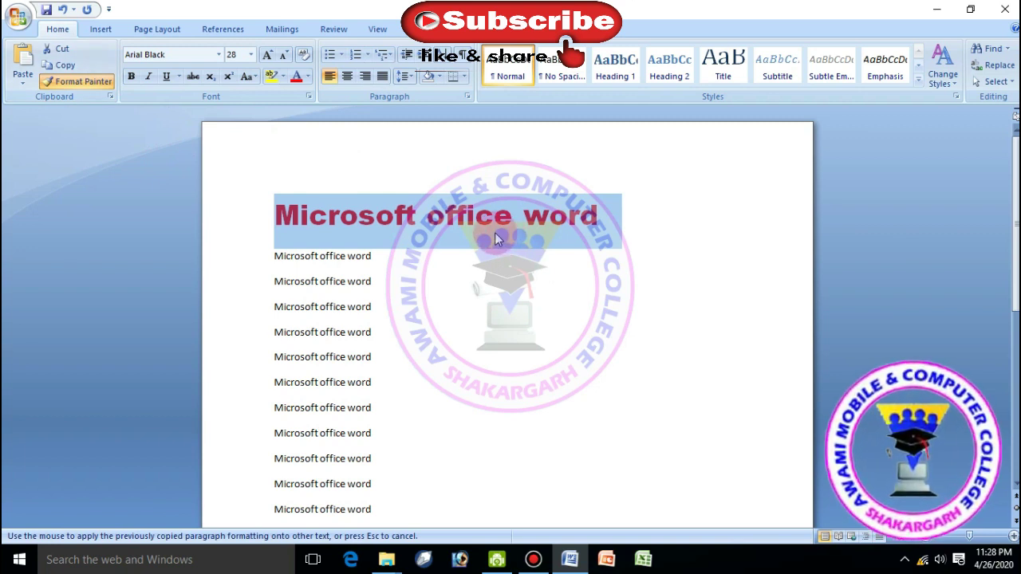
left_click_drag(371, 307, 292, 300)
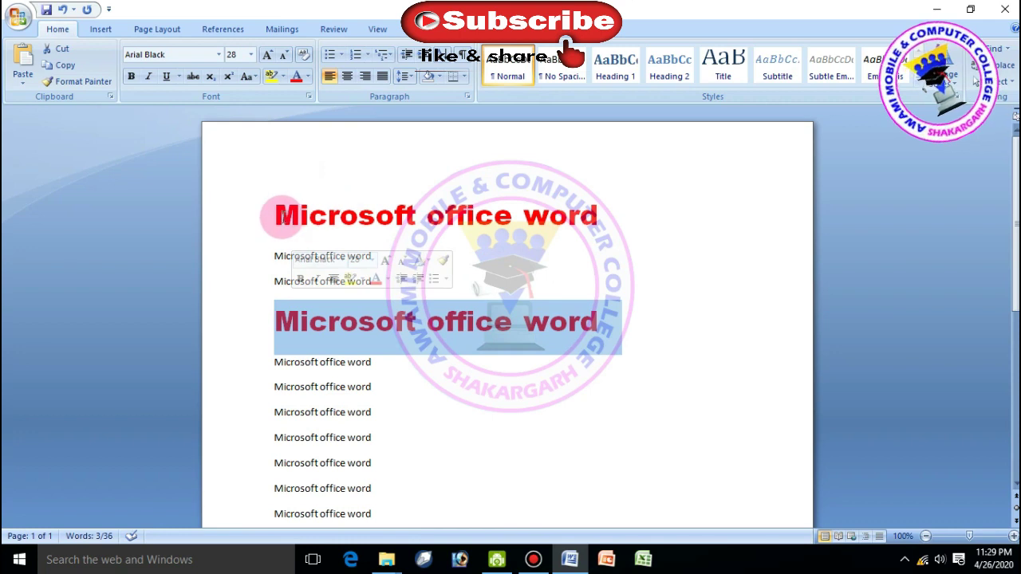
left_click(274, 215)
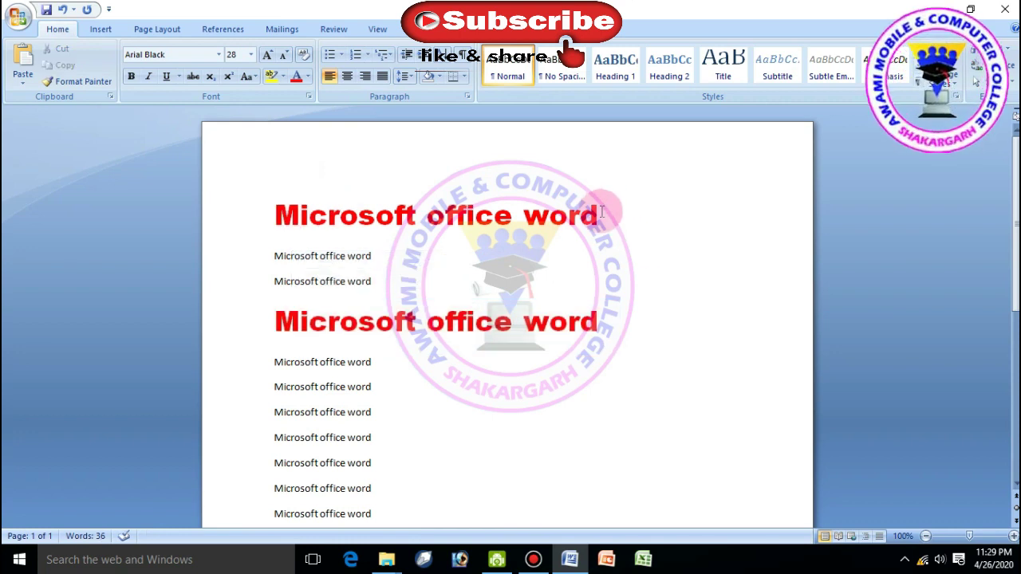
left_click_drag(600, 213, 357, 229)
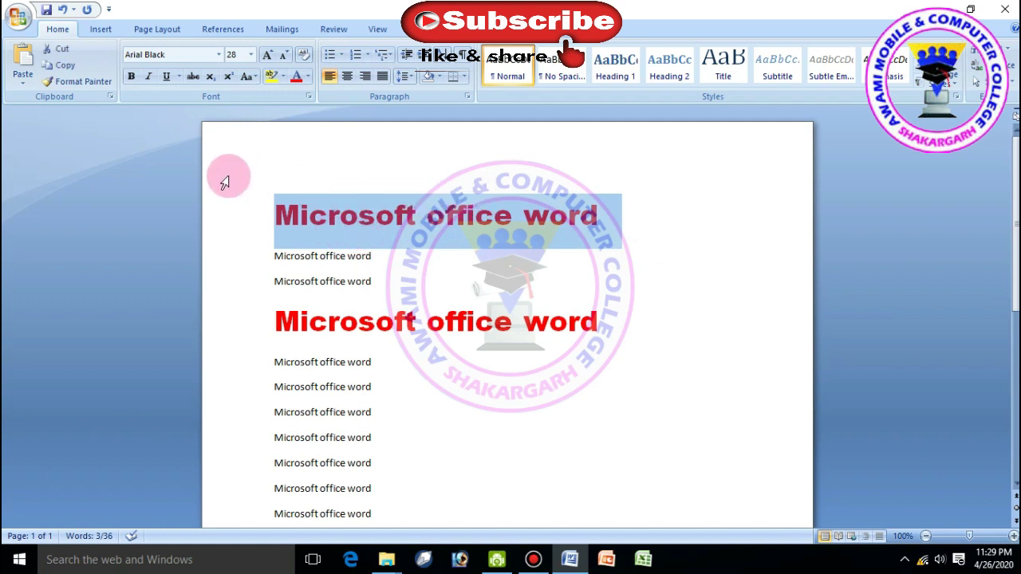
left_click(83, 81)
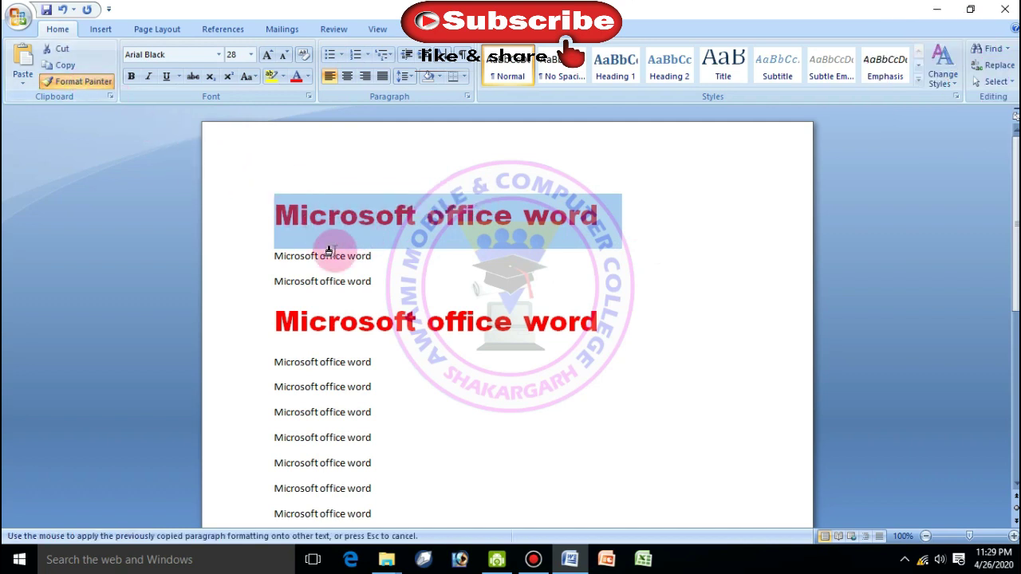
left_click_drag(374, 386, 274, 387)
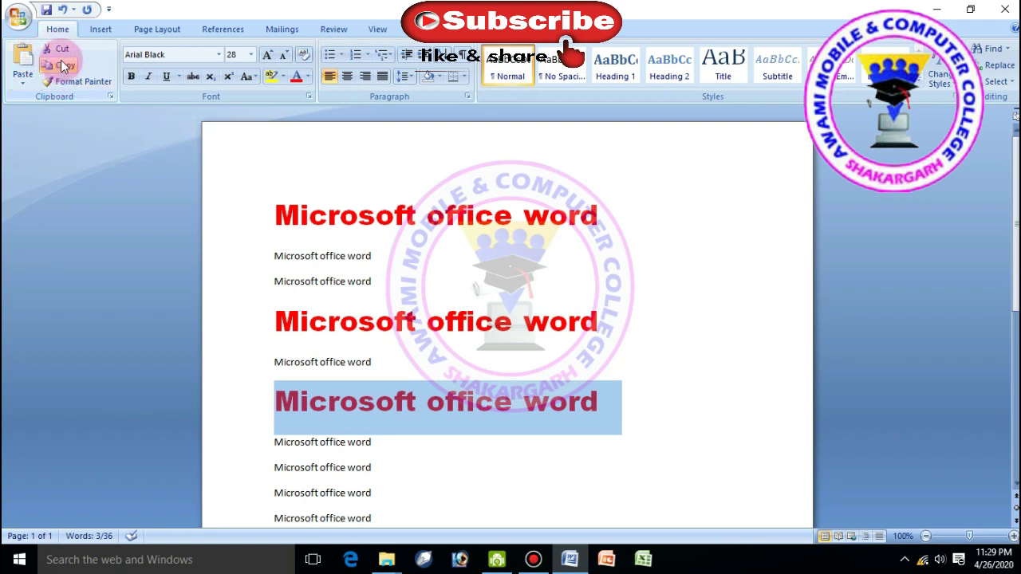
left_click(71, 64)
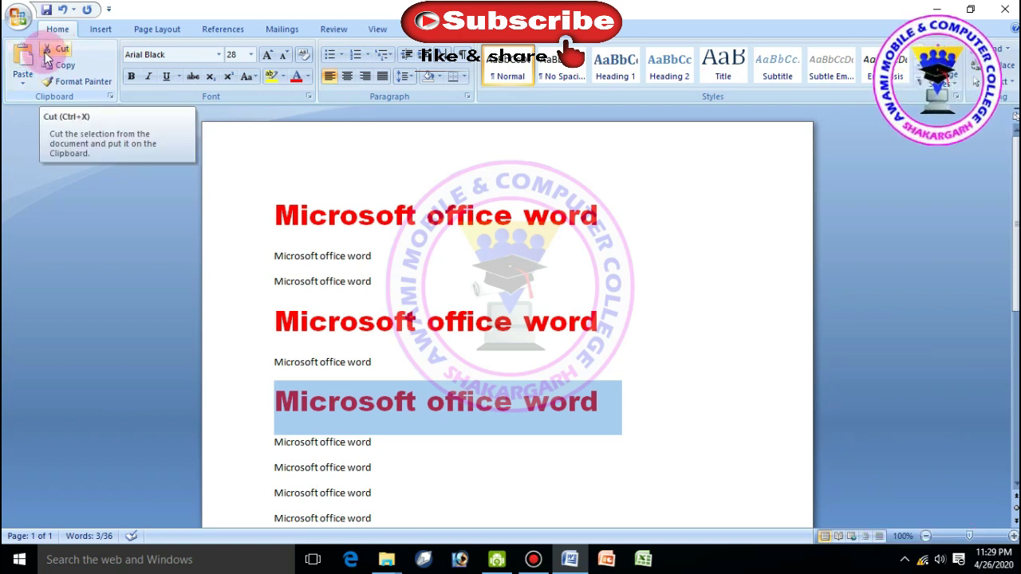
left_click(67, 68)
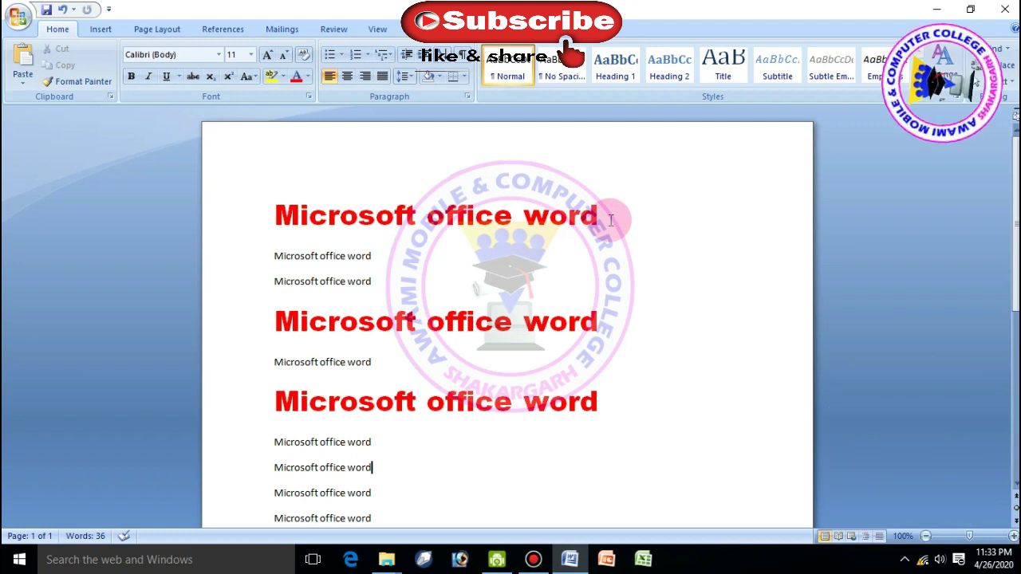
mouse_move(610, 220)
left_mouse_down()
mouse_move(398, 220)
mouse_move(407, 235)
left_mouse_up()
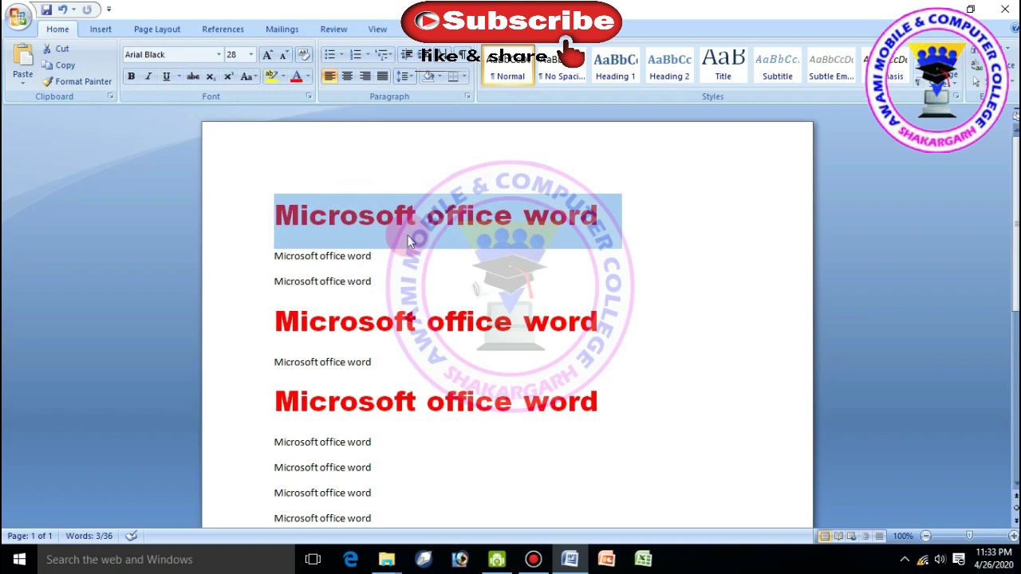
Set the first heading's font to Berlin Sans FB Demi
left_click(219, 55)
scroll(223, 209, "down", 4)
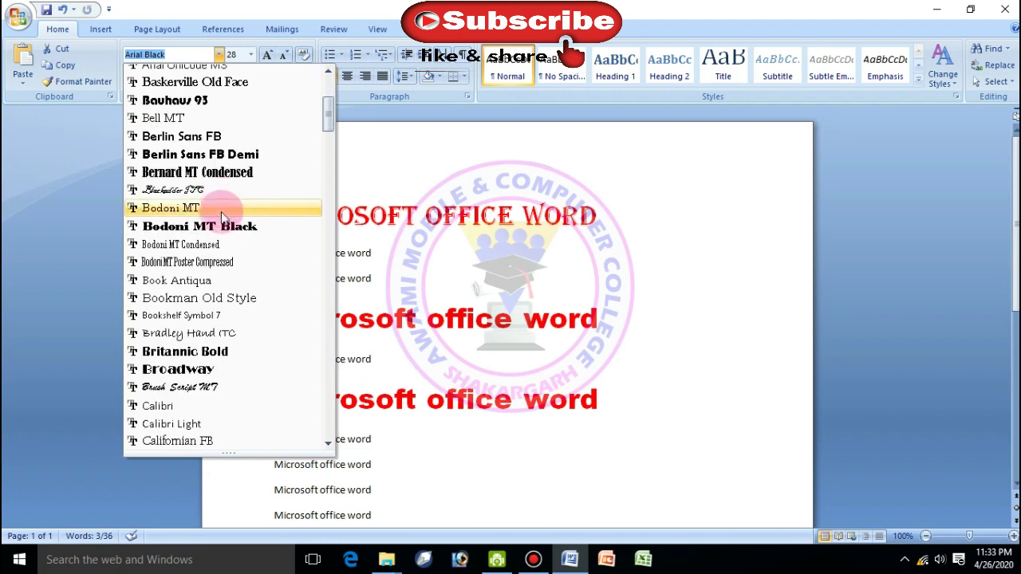
left_click(219, 157)
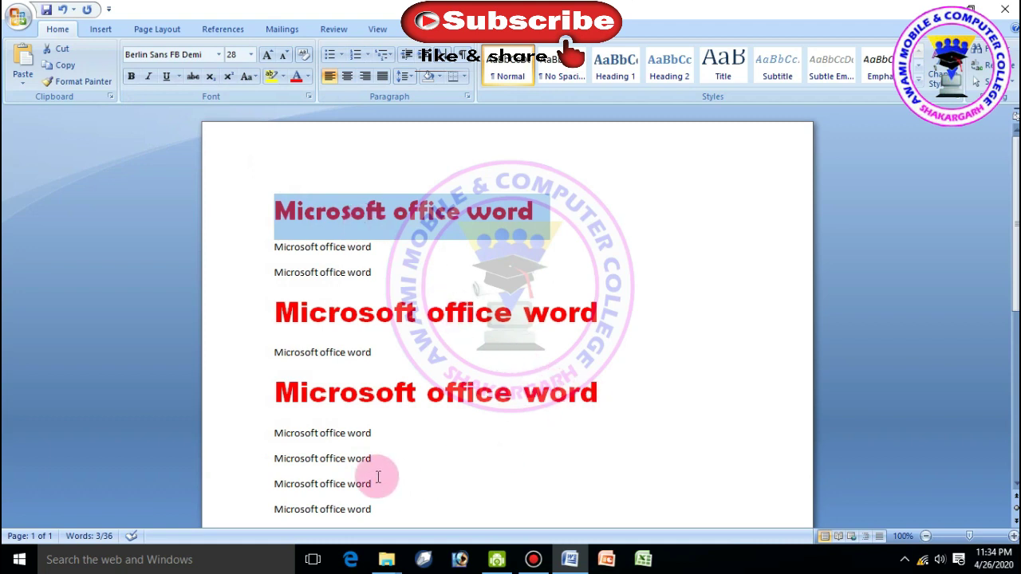
Apply Baskerville Old Face to the two lower headings and their lines, then select every line
left_click_drag(375, 462, 263, 338)
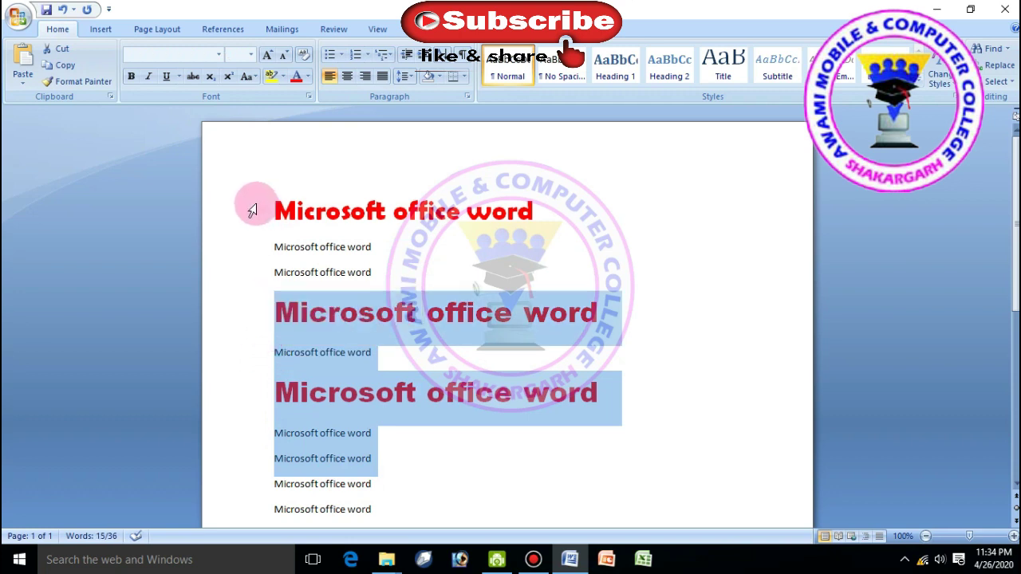
left_click(218, 55)
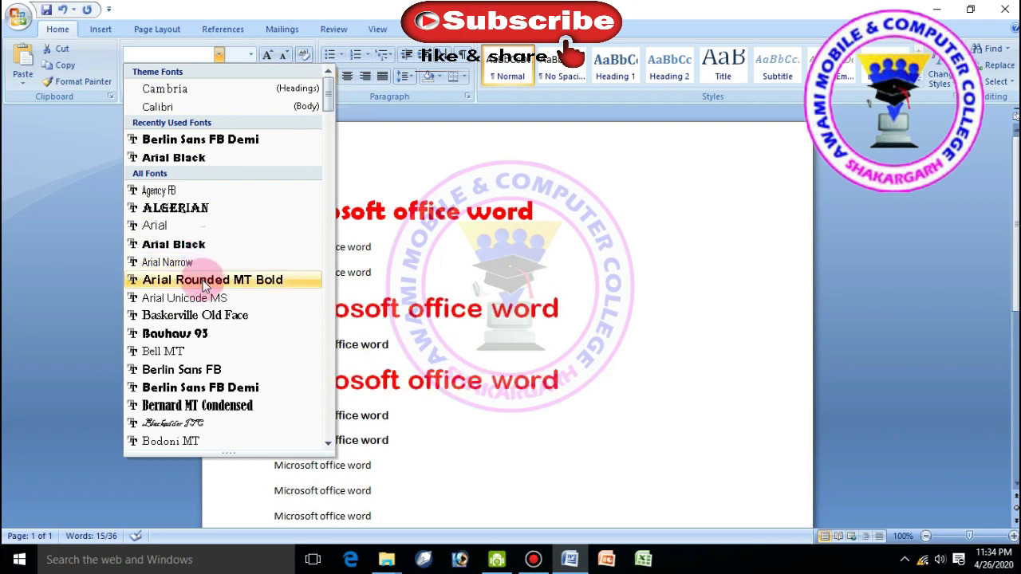
left_click(207, 321)
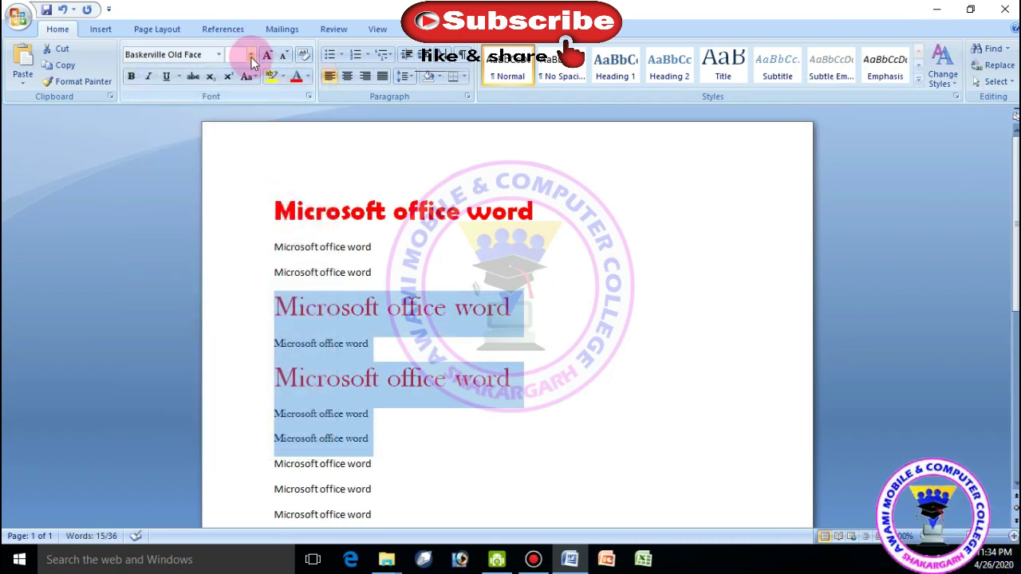
left_click(372, 515)
left_click_drag(372, 514, 306, 247)
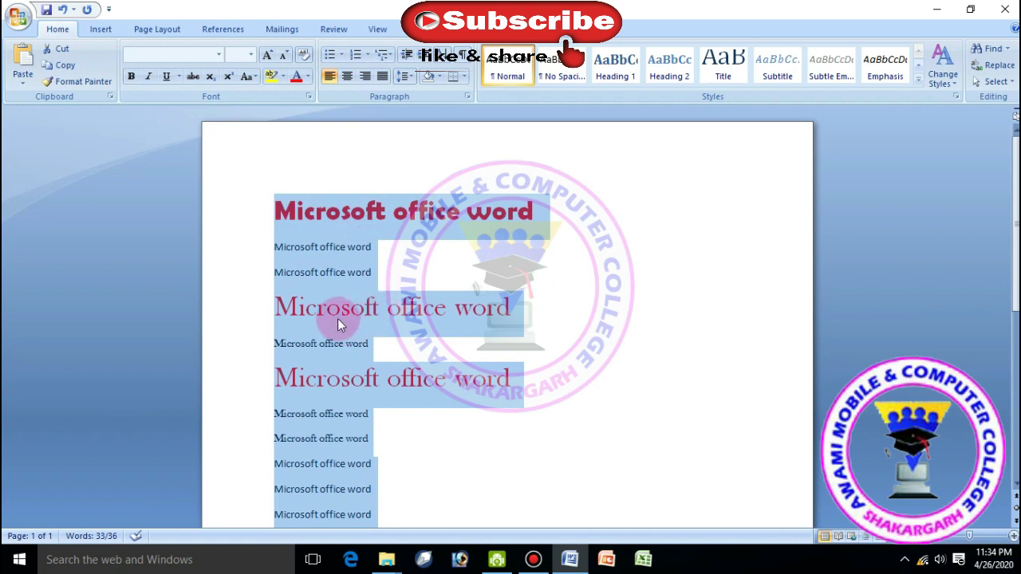
Set all the selected lines to 28 pt
left_click(251, 55)
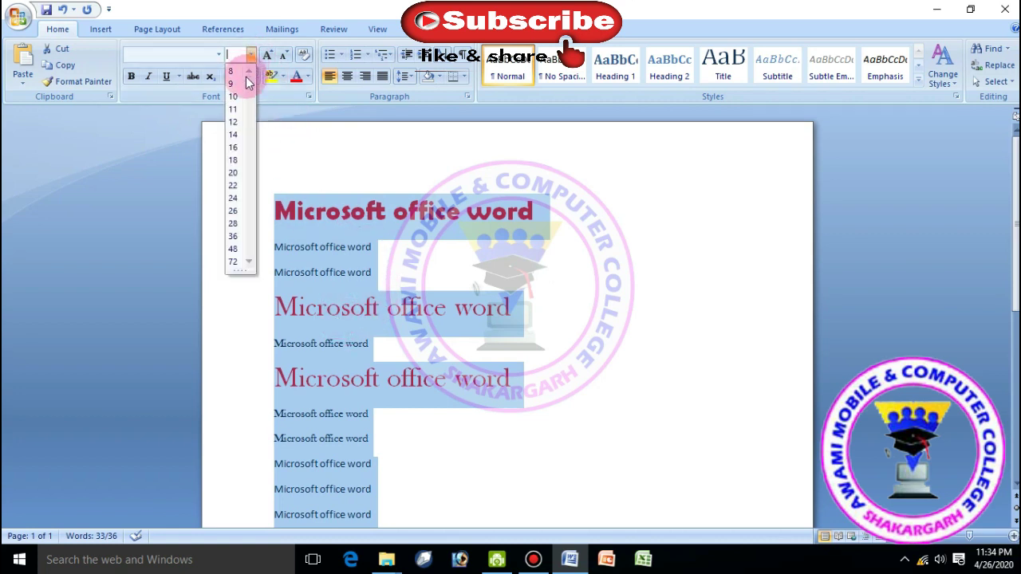
left_click(233, 223)
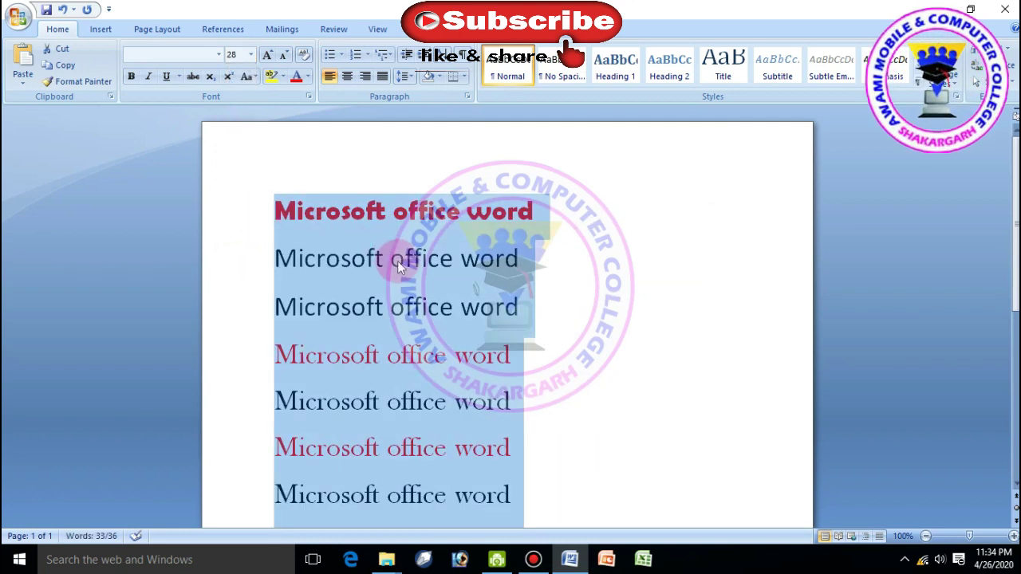
scroll(397, 260, "down", 1)
scroll(398, 261, "down", 1)
scroll(398, 260, "down", 3)
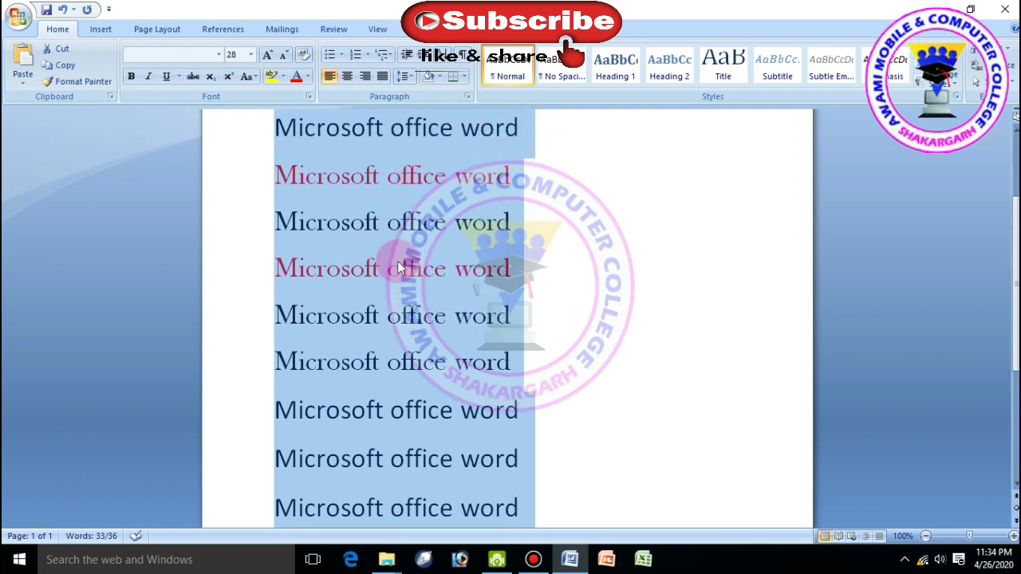
scroll(397, 261, "up", 4)
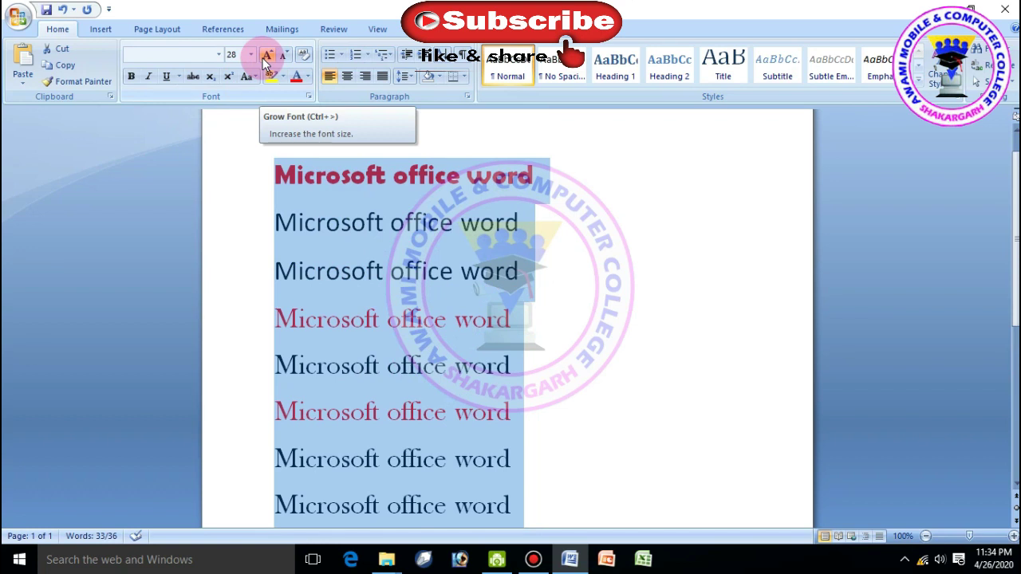
Grow the selected lines' font step by step up to 110 pt
left_click(266, 56)
left_click(266, 55)
left_click(266, 55)
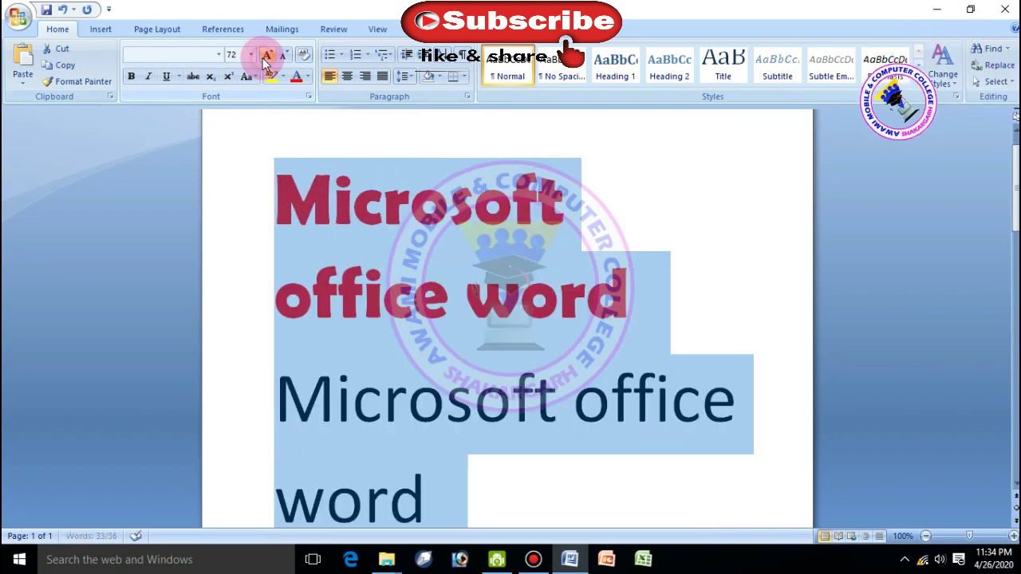
left_click(267, 56)
left_click(266, 56)
left_click(266, 56)
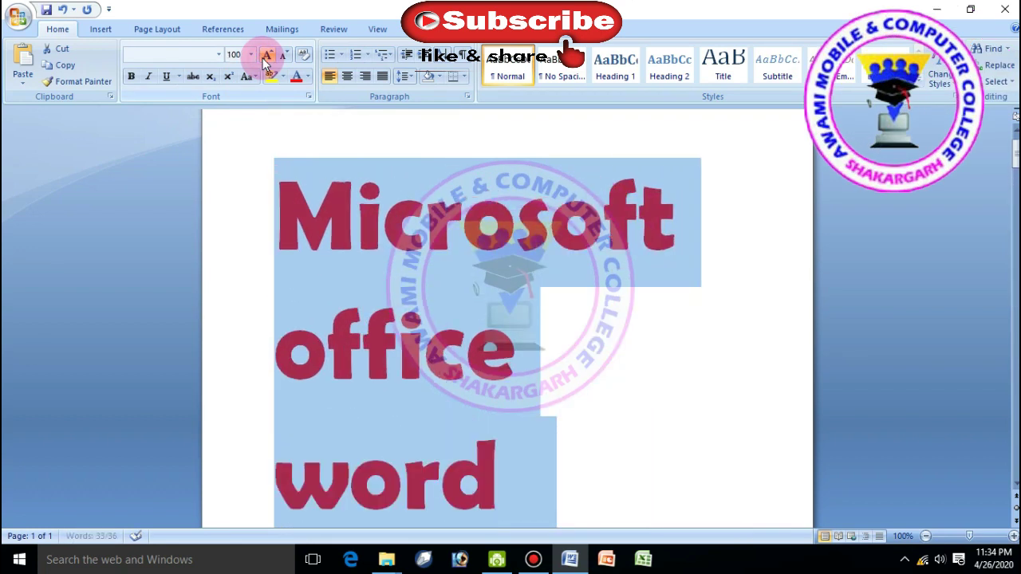
left_click(266, 56)
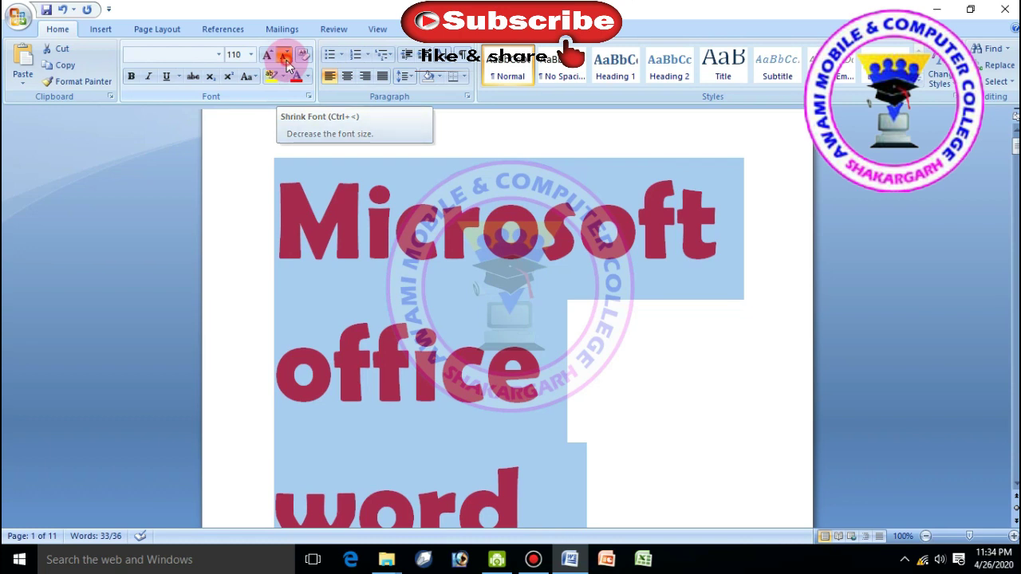
Shrink the selected lines step by step from 110 pt down to 12 pt
left_click(285, 55)
left_click(285, 56)
left_click(285, 56)
left_click(285, 56)
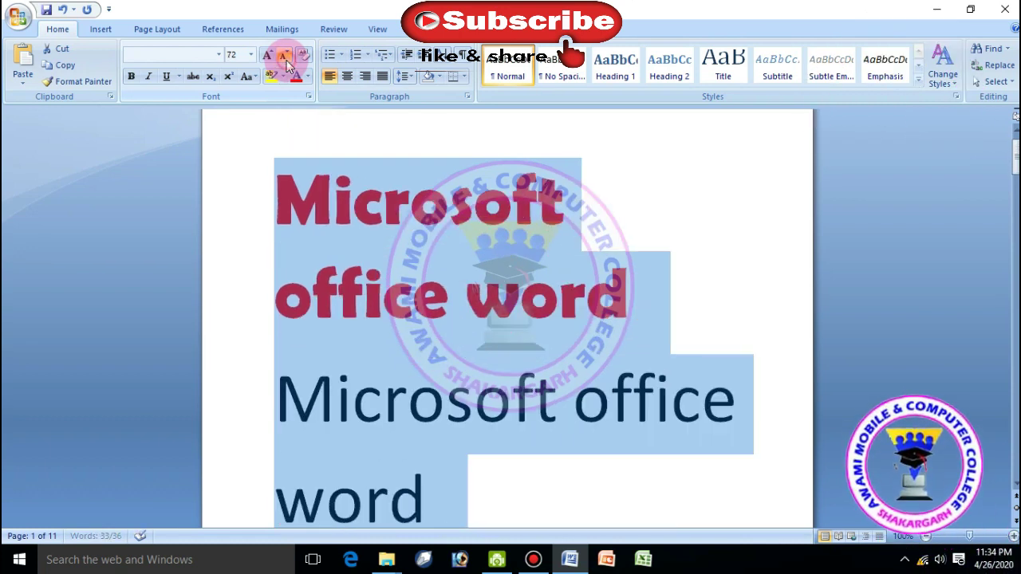
left_click(286, 60)
left_click(286, 60)
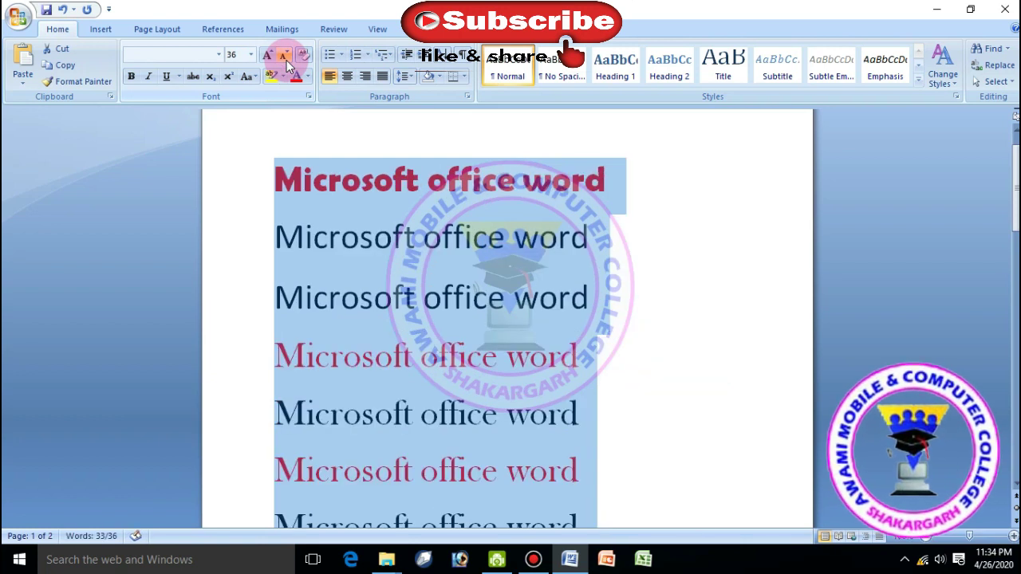
left_click(286, 60)
left_click(286, 60)
left_click(286, 60)
left_click(287, 59)
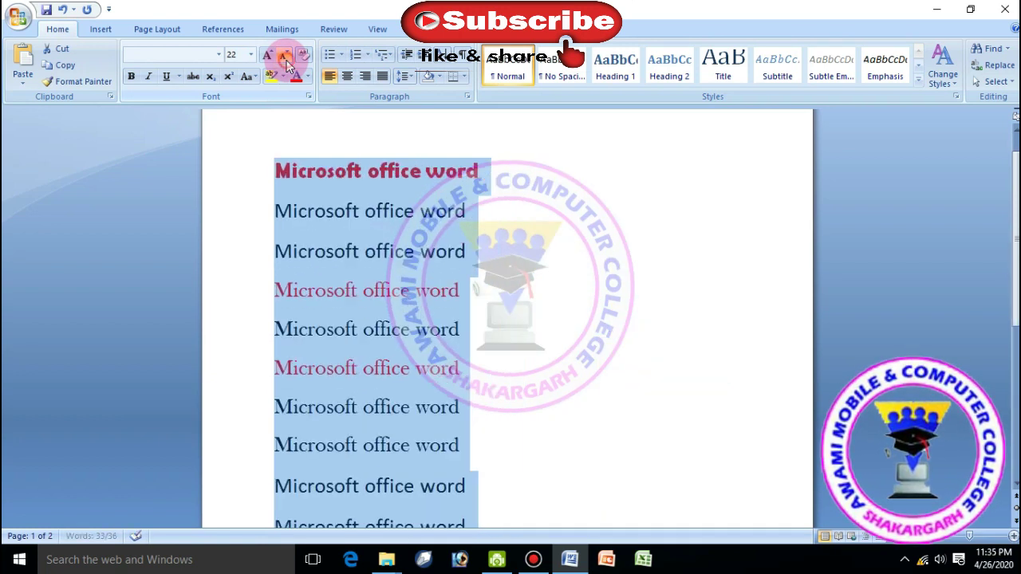
left_click(286, 60)
left_click(286, 60)
left_click(287, 60)
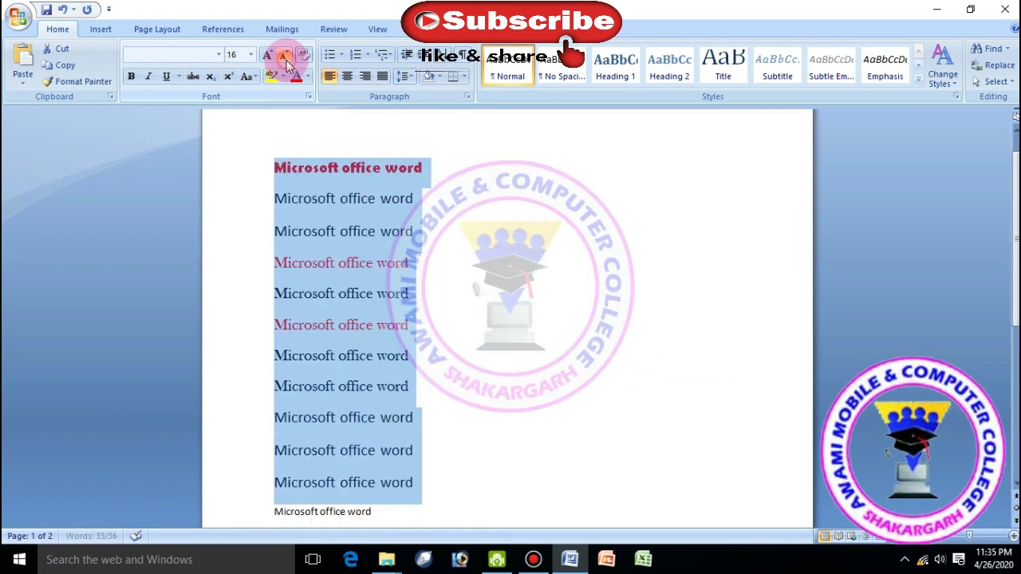
left_click(286, 60)
left_click(287, 60)
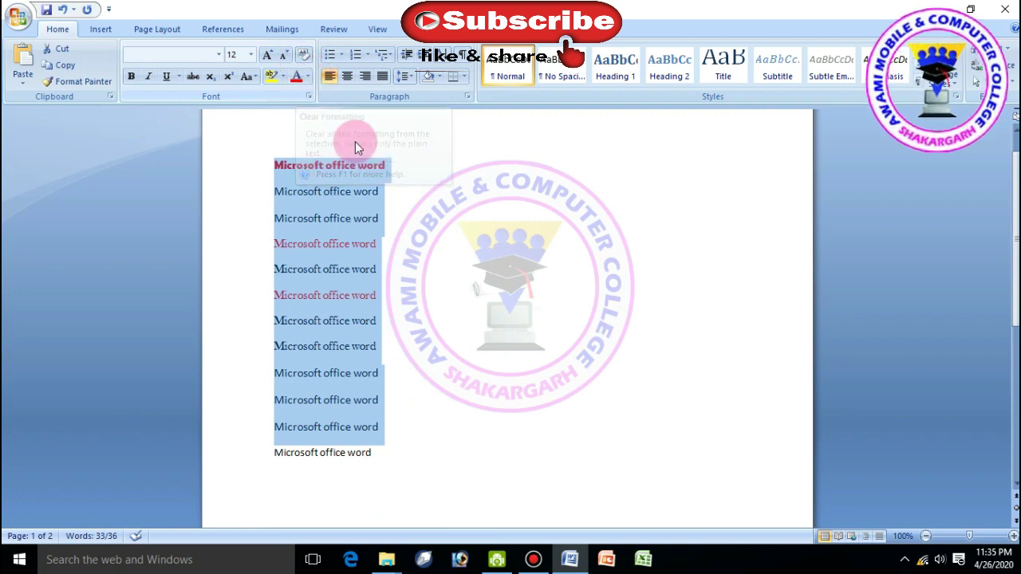
Strip all twelve lines back to plain black Calibri 11 with Clear Formatting
left_click(420, 349)
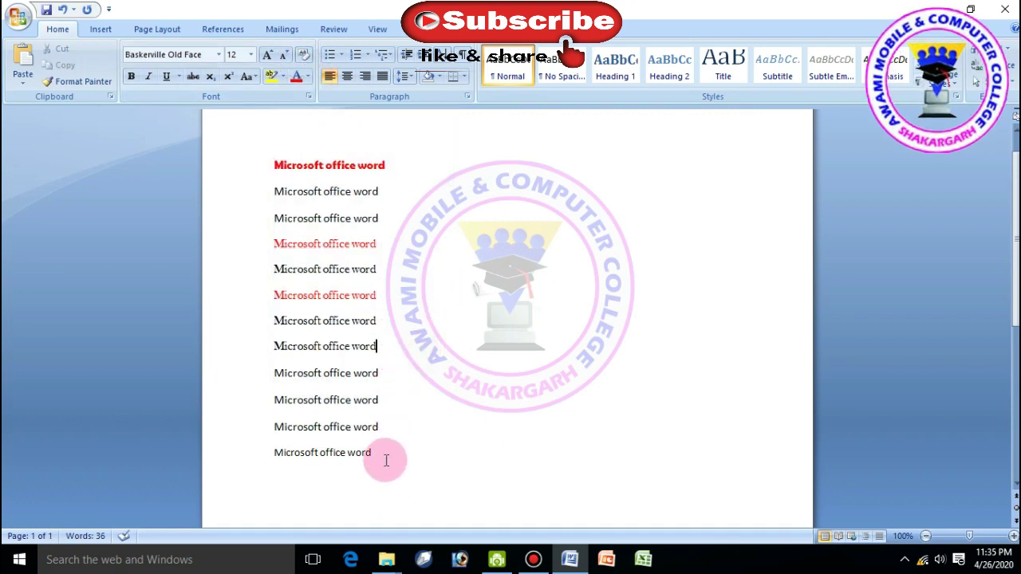
left_click_drag(386, 457, 262, 172)
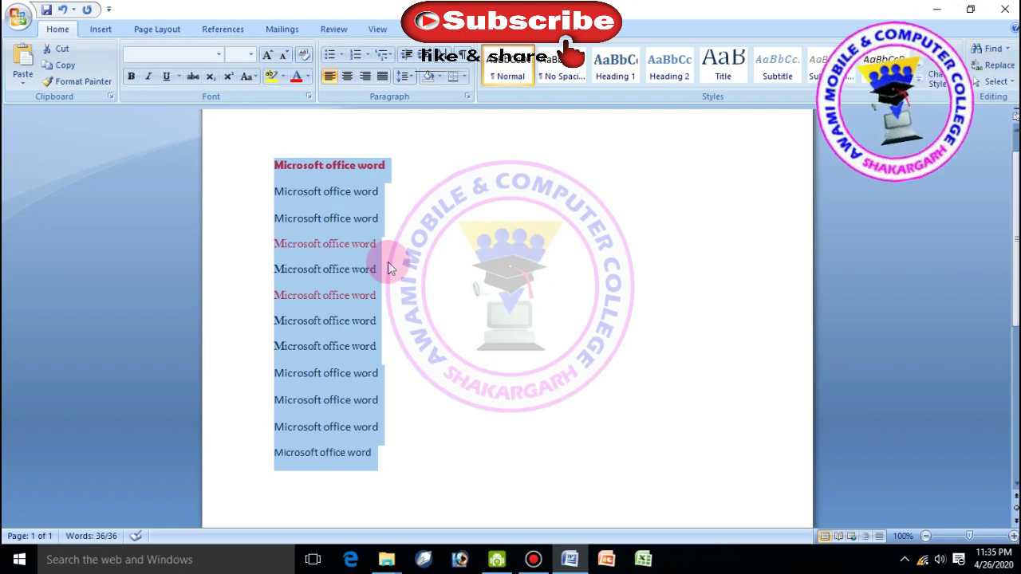
left_click(303, 55)
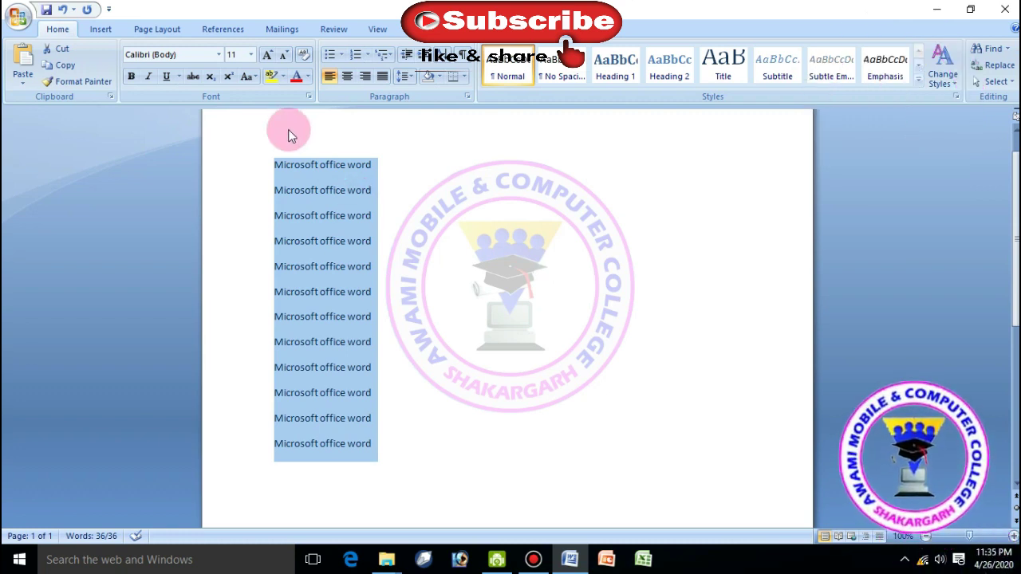
left_click(219, 54)
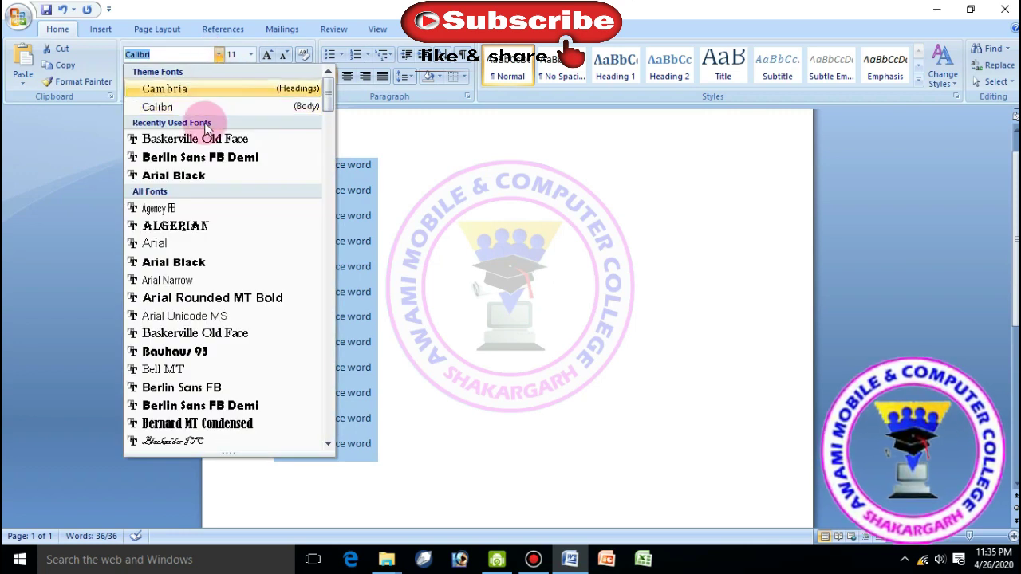
left_click(201, 262)
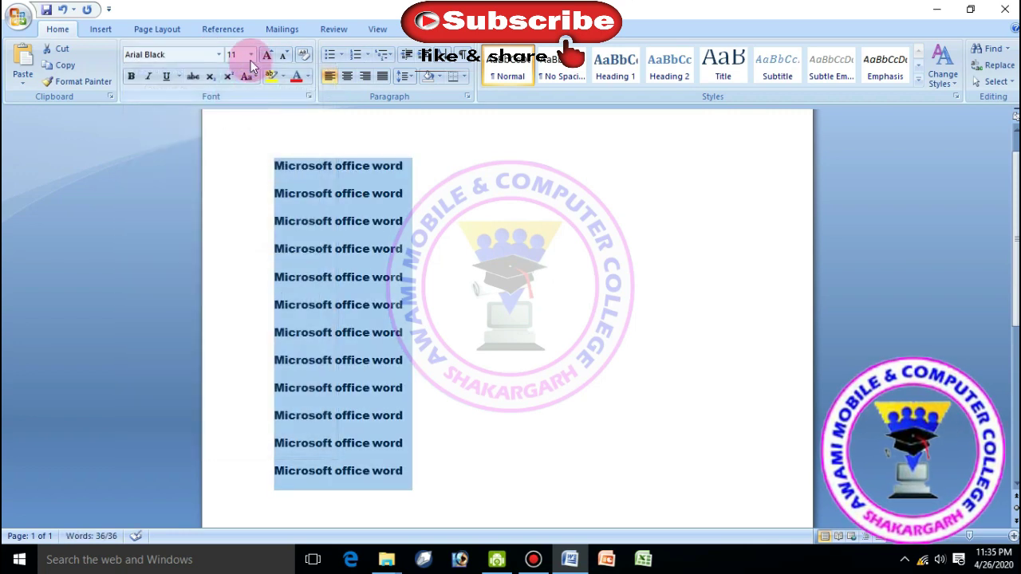
left_click(250, 55)
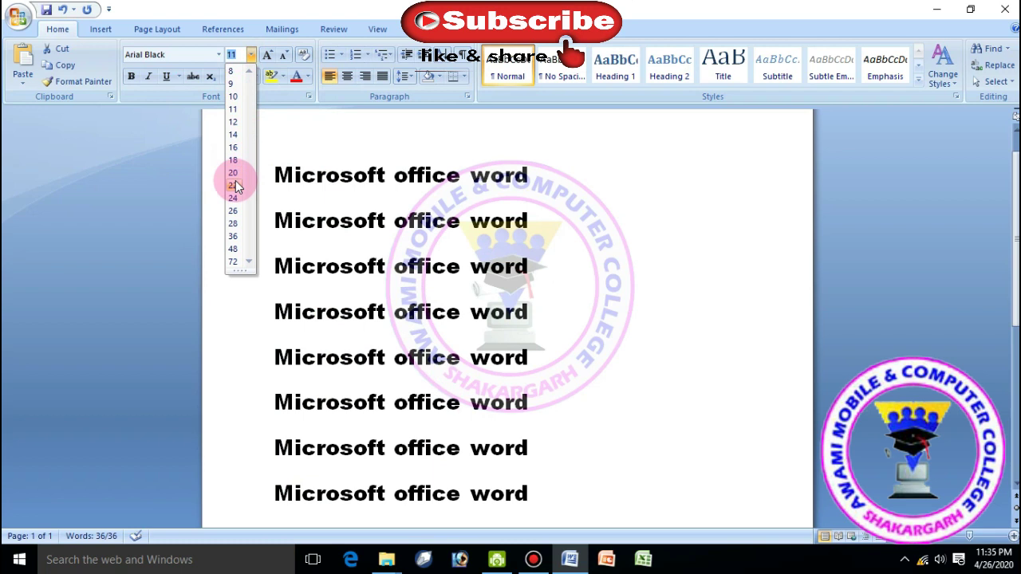
left_click(231, 174)
left_click(267, 55)
left_click(267, 55)
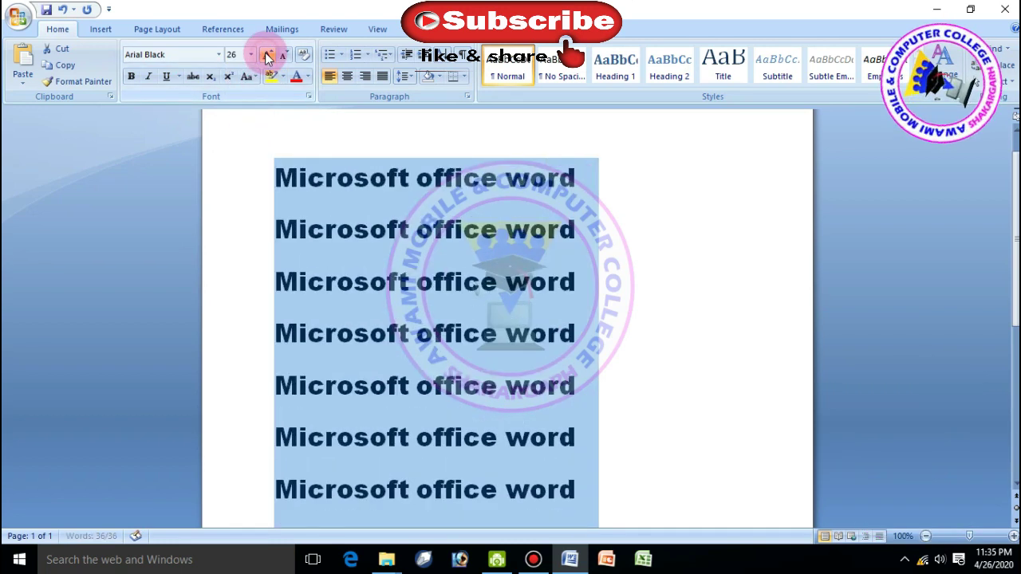
left_click(267, 55)
left_click(267, 55)
left_click(267, 55)
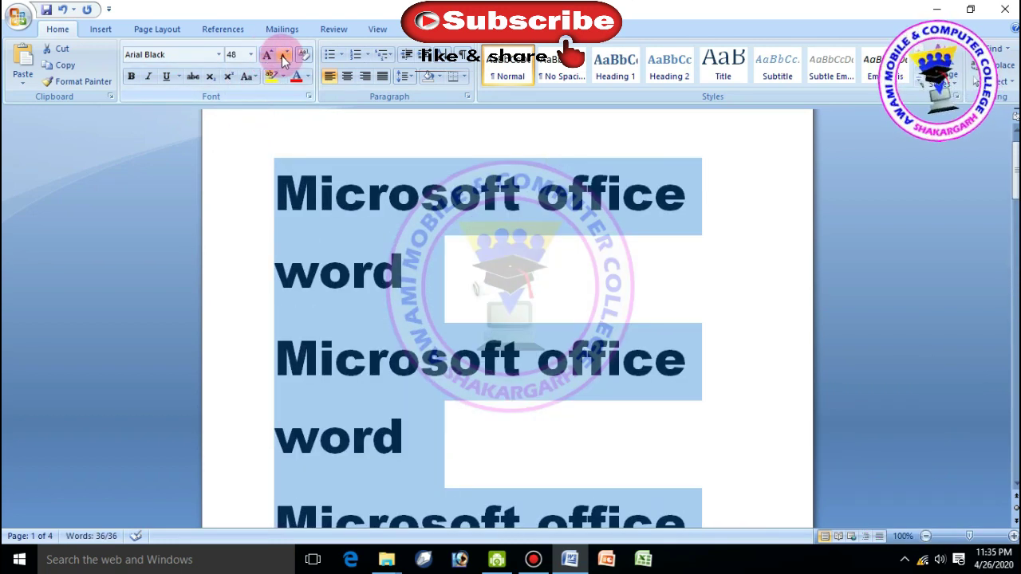
left_click(284, 58)
left_click(284, 57)
left_click(284, 57)
left_click(284, 58)
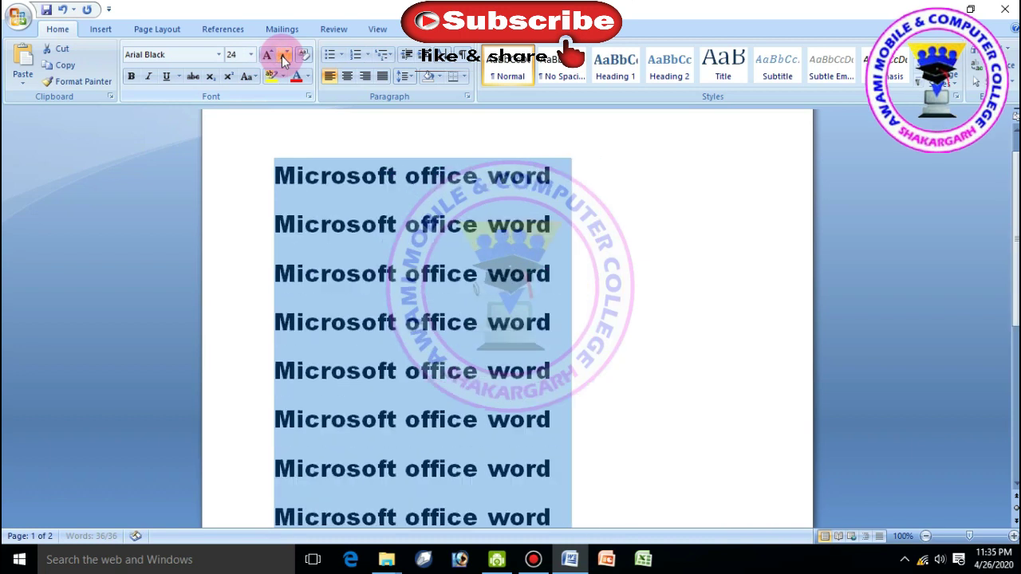
left_click(284, 58)
left_click(284, 57)
left_click(284, 58)
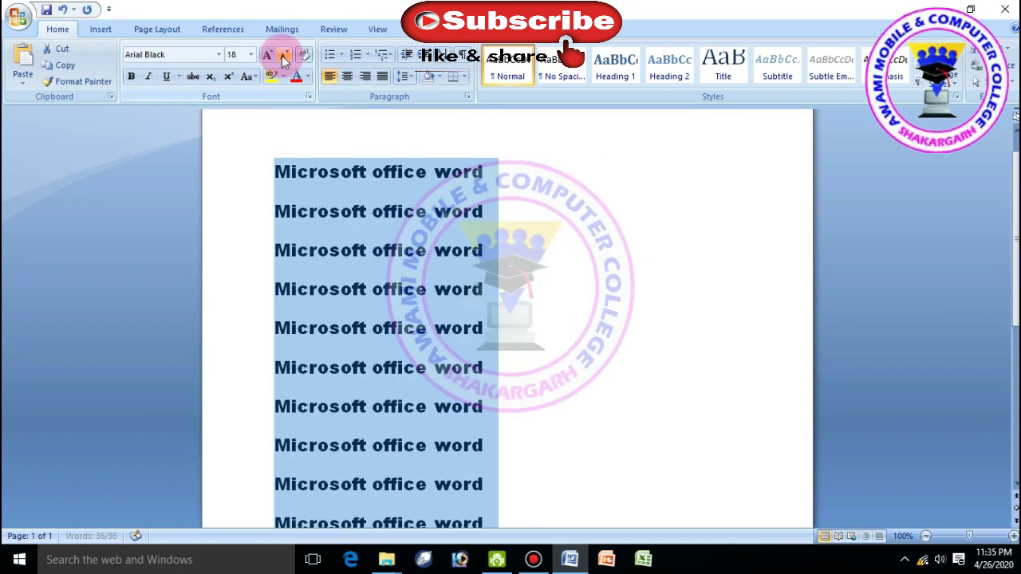
left_click(284, 58)
left_click(284, 57)
left_click(284, 57)
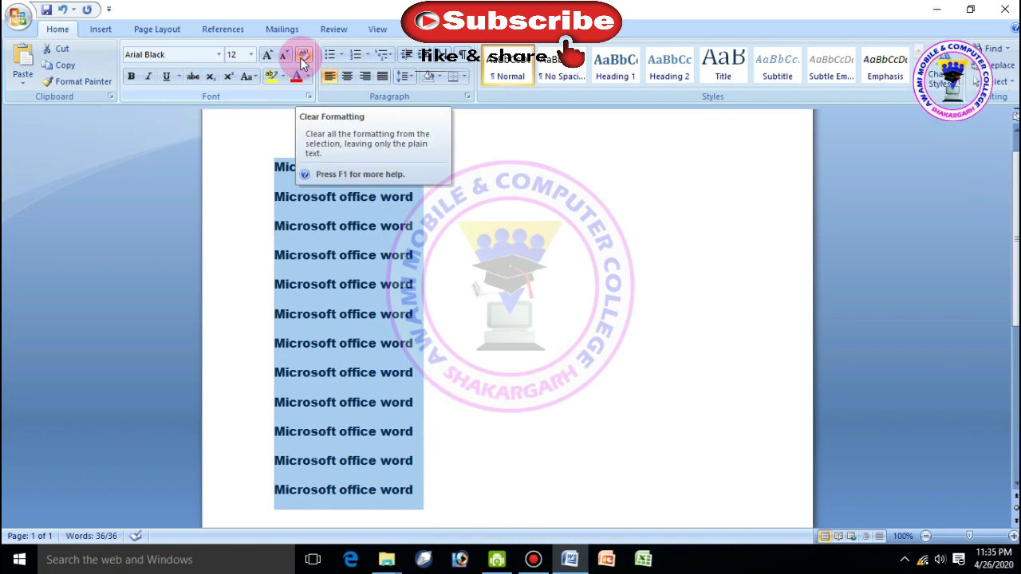
left_click(302, 62)
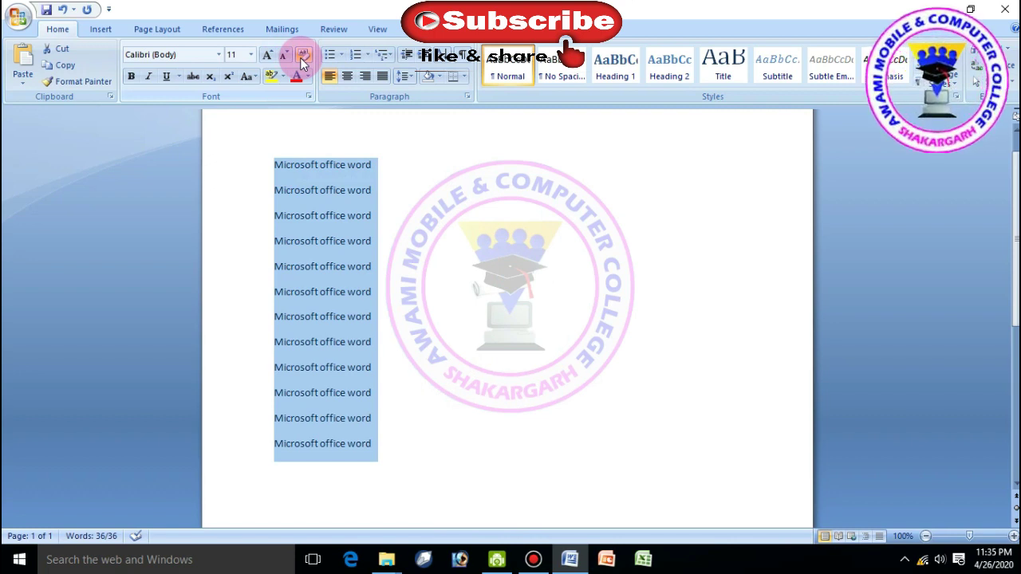
Enlarge all the 'Microsoft office word' lines to 14 pt, then to 20 pt
left_click(268, 54)
left_click(267, 55)
left_click(456, 326)
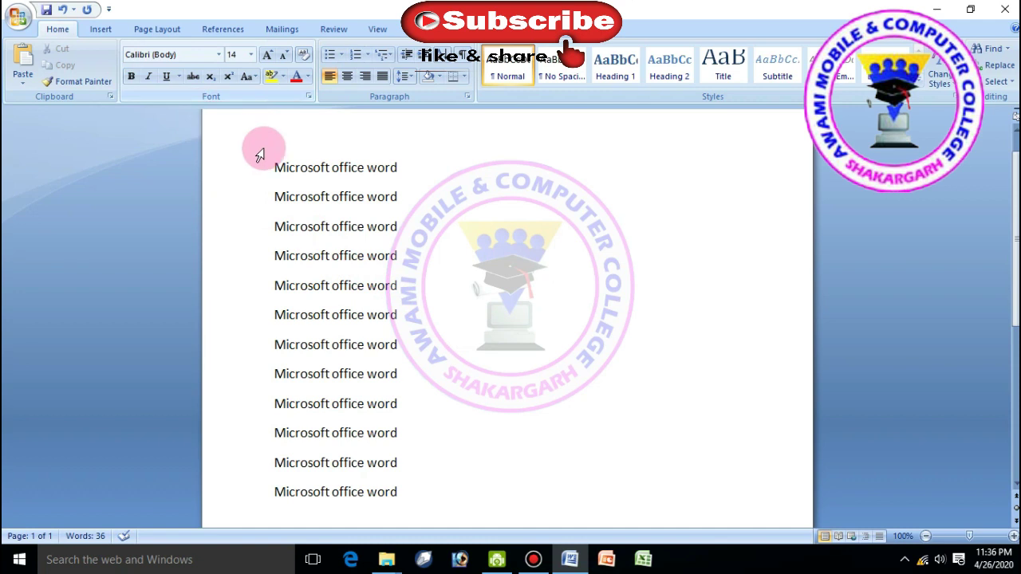
mouse_move(403, 495)
left_mouse_down()
mouse_move(236, 341)
mouse_move(226, 182)
left_mouse_up()
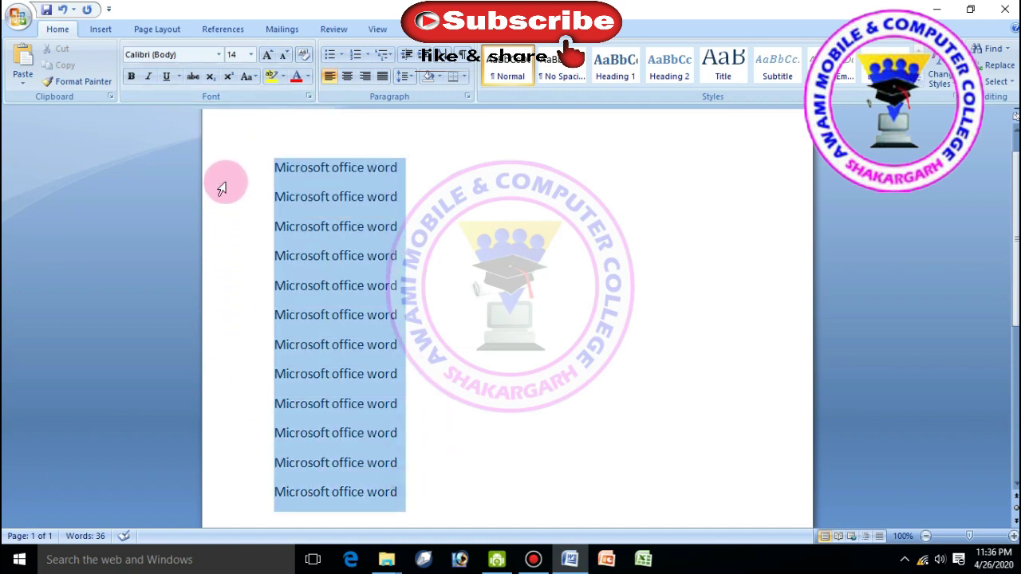
left_click(266, 56)
left_click(267, 56)
left_click(266, 57)
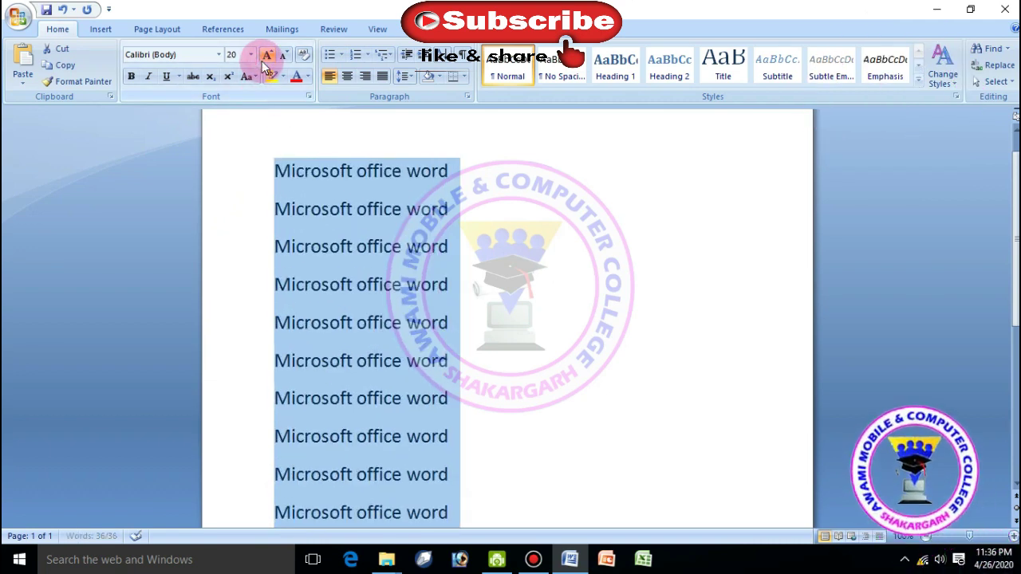
left_click(367, 187)
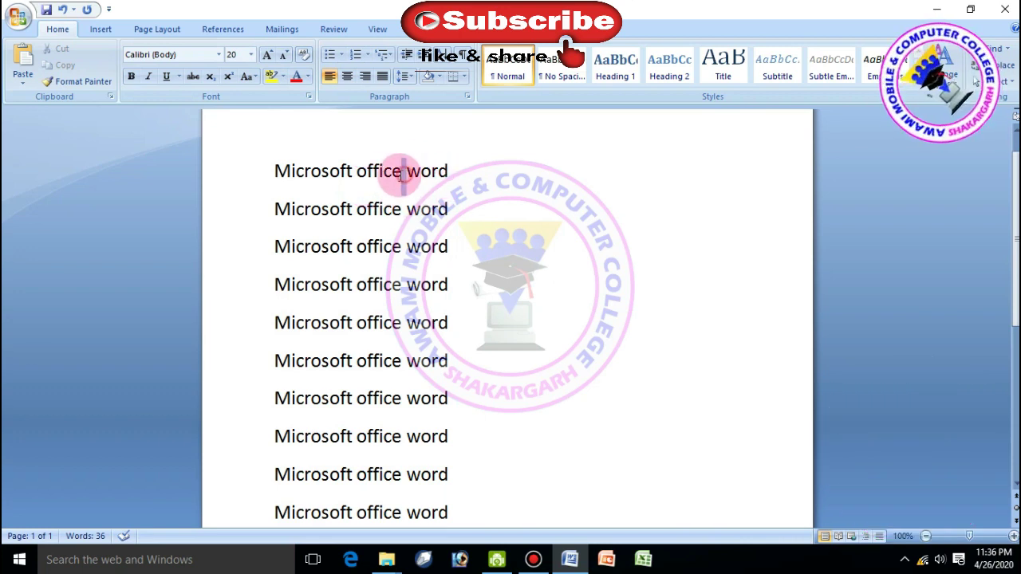
Bold the word 'office' on line one and the entire fourth line
double_click(360, 177)
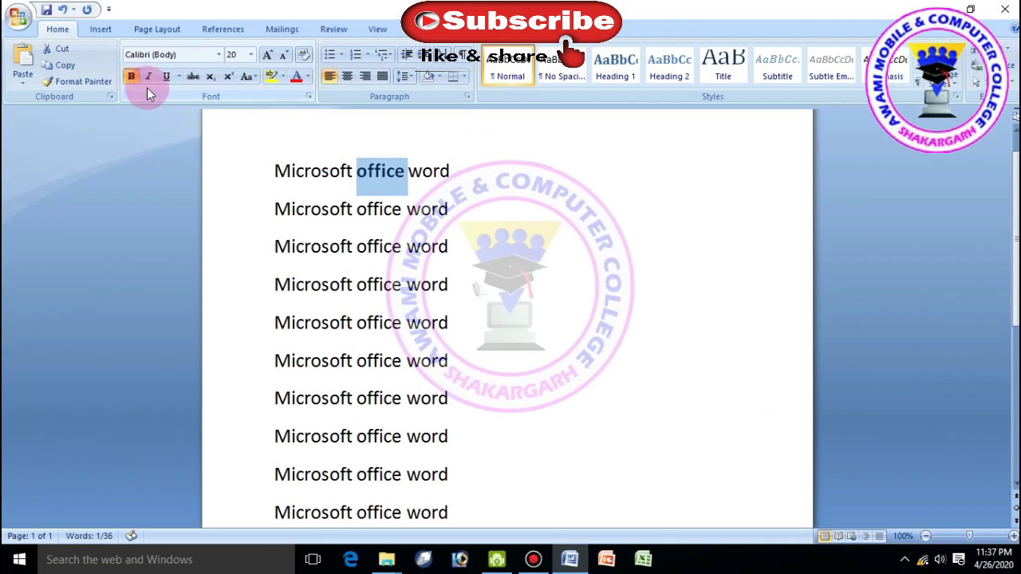
left_click(381, 209)
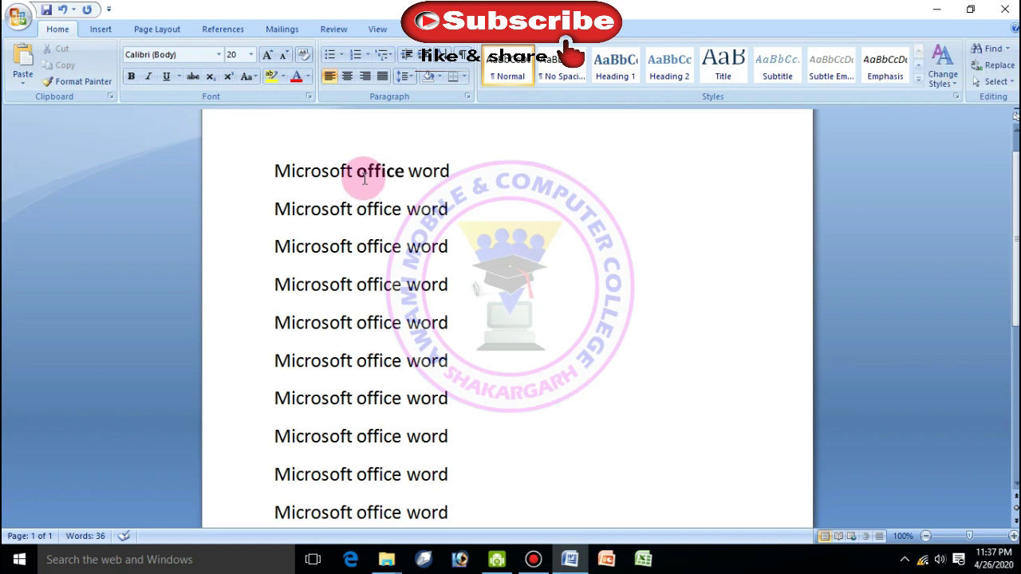
left_click_drag(390, 180, 401, 178)
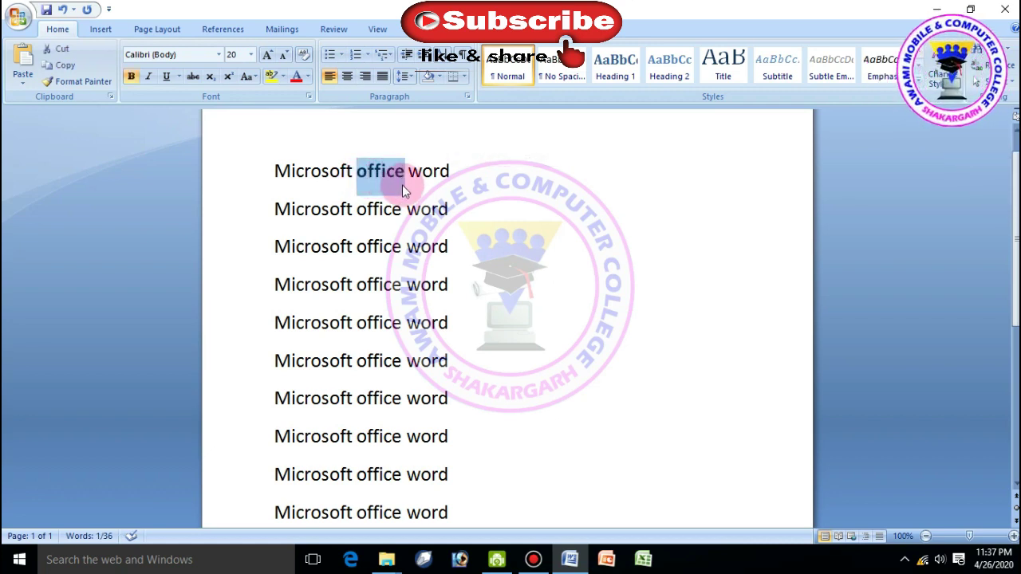
left_click_drag(449, 284, 296, 285)
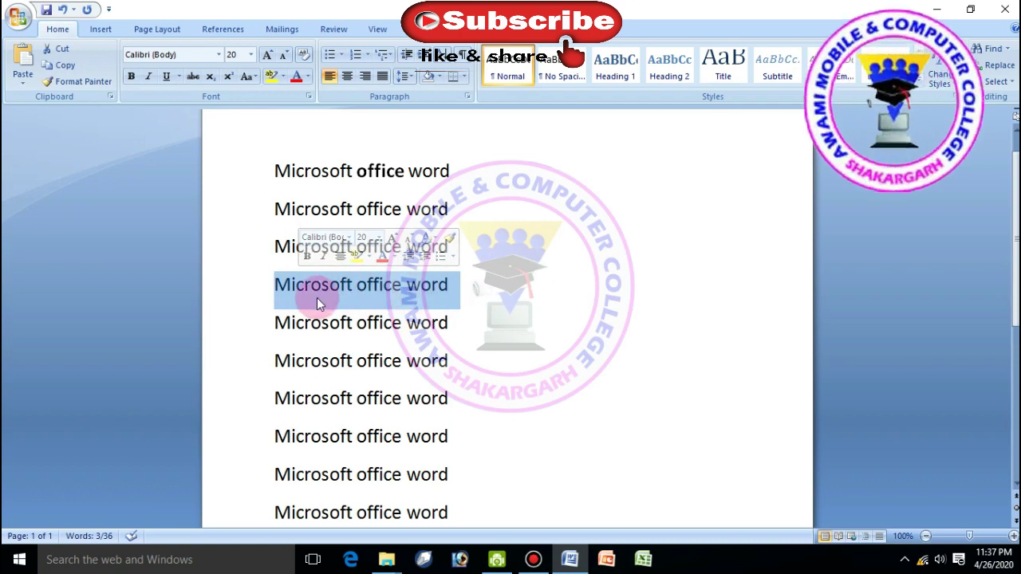
left_click(132, 77)
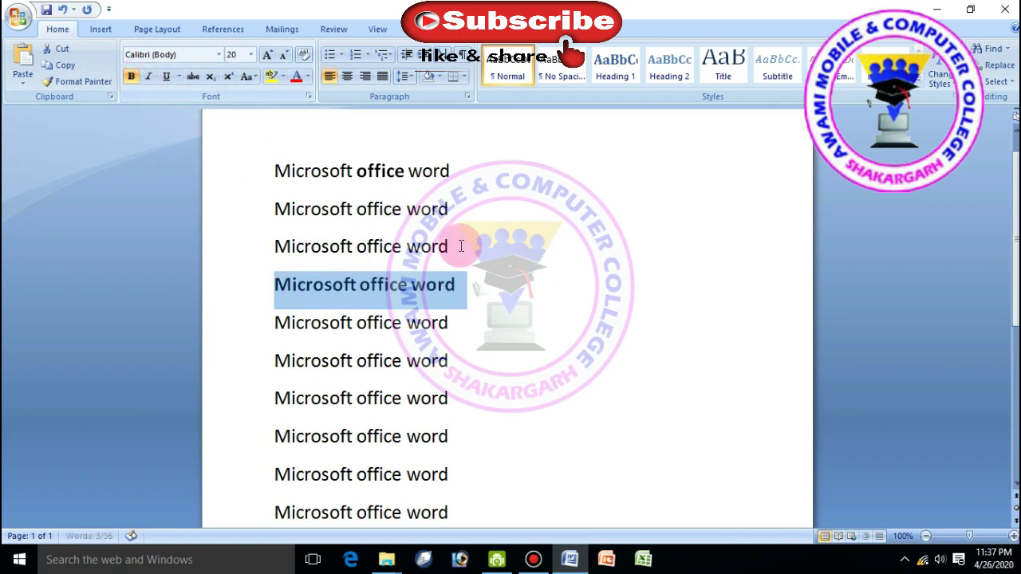
left_click(488, 253)
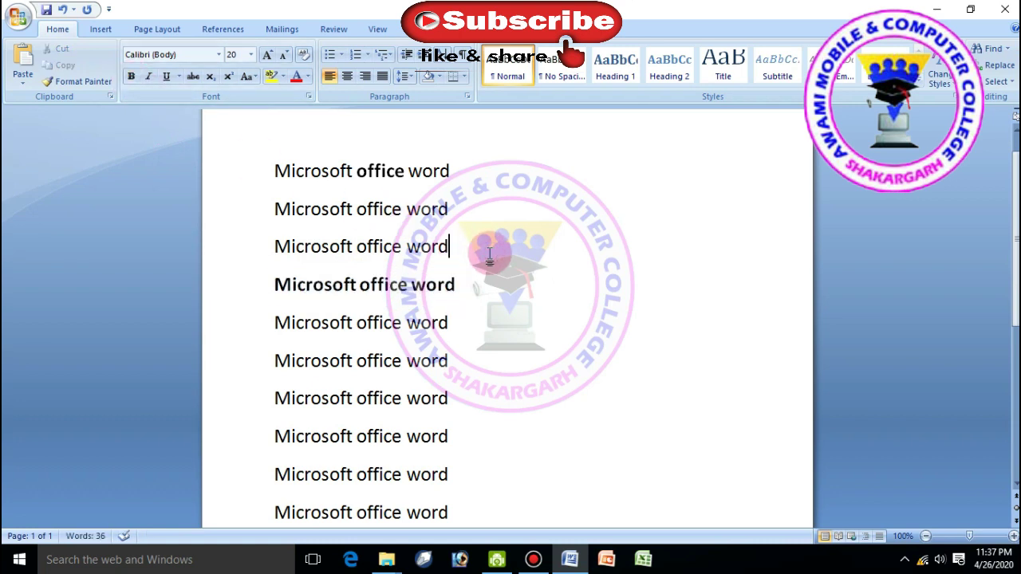
left_click(450, 511)
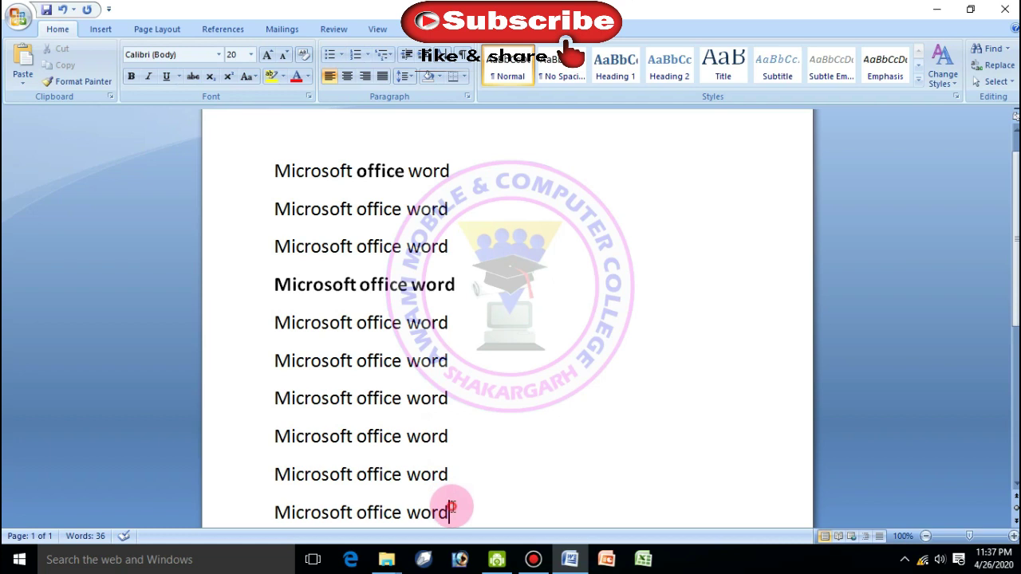
left_click_drag(450, 510, 276, 202)
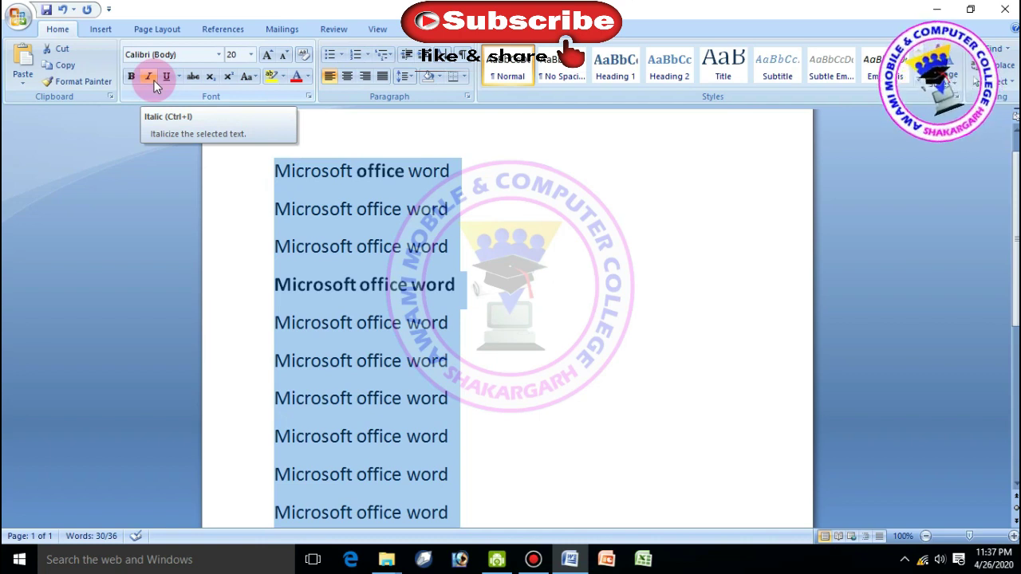
left_click(154, 80)
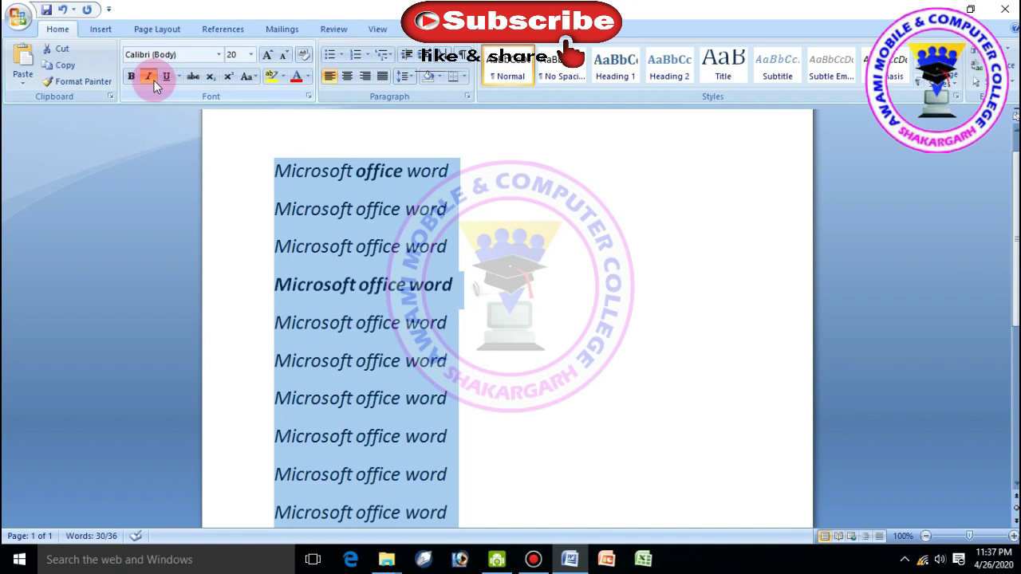
left_click(154, 81)
left_click(154, 80)
left_click(154, 80)
left_click(154, 81)
left_click(154, 81)
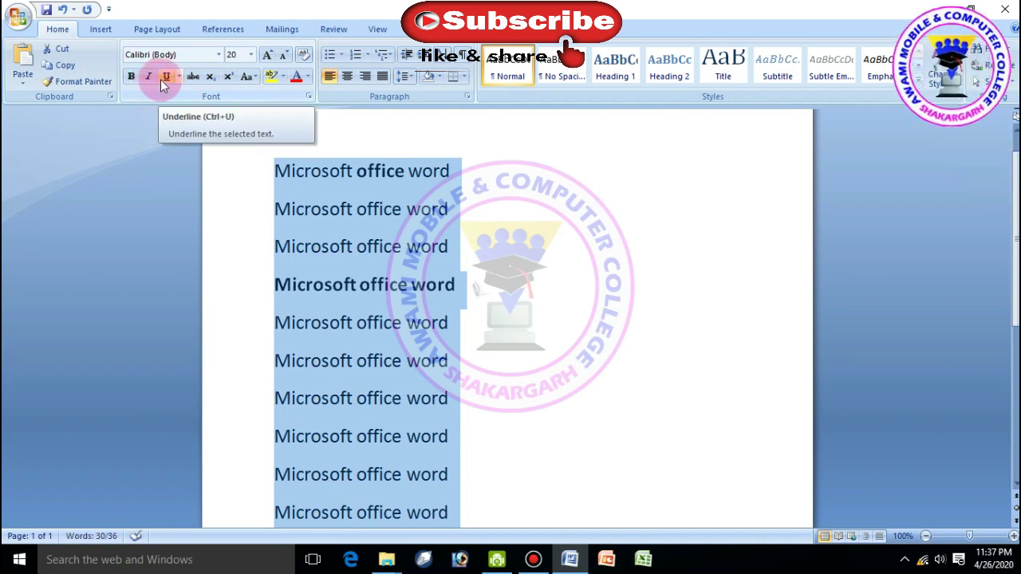
left_click(470, 206)
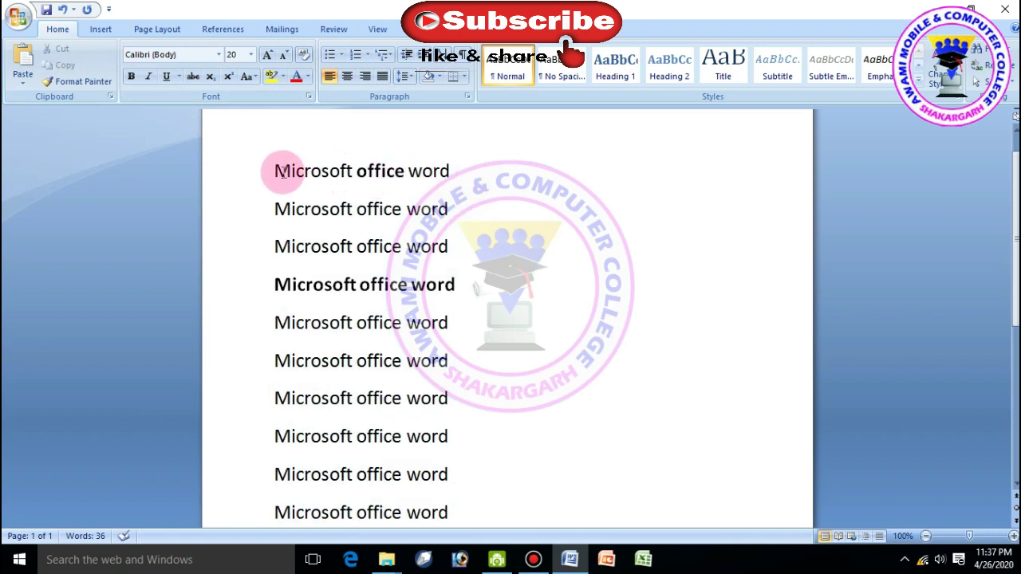
Underline 'Microsoft' on line one and the whole fourth line
left_click_drag(277, 172, 351, 176)
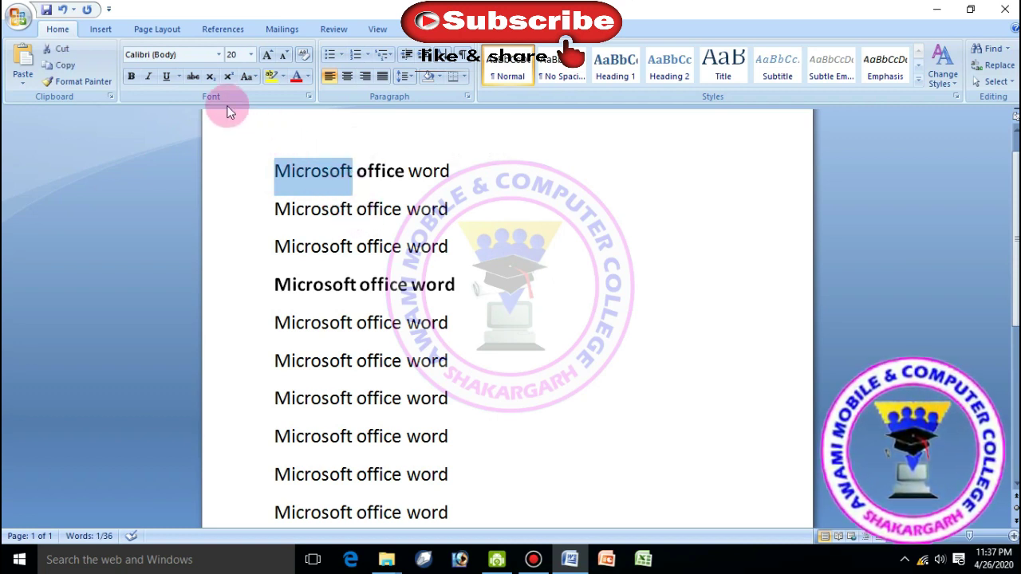
left_click(163, 78)
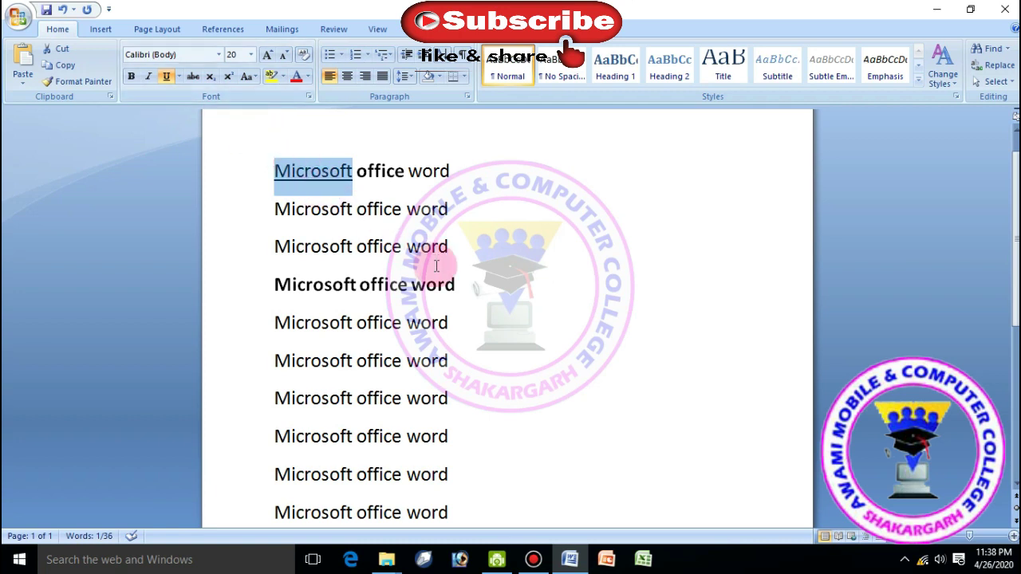
left_click_drag(459, 289, 276, 285)
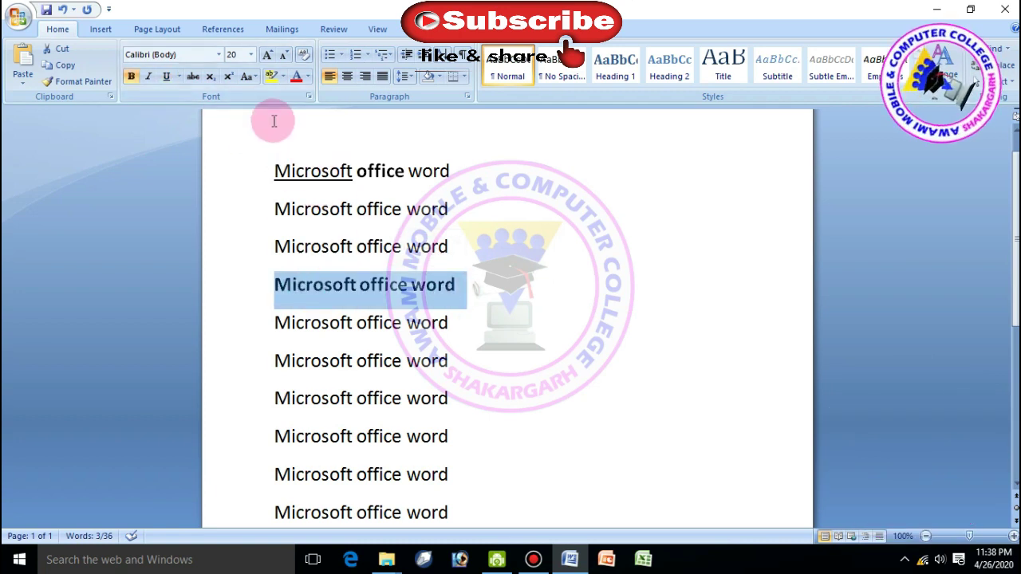
left_click(163, 82)
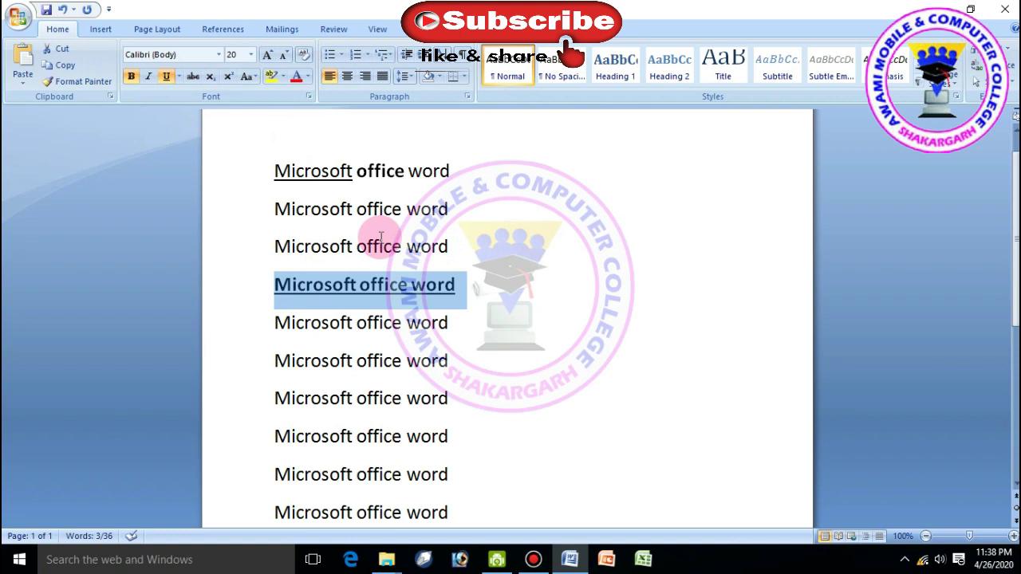
mouse_move(446, 212)
left_mouse_down()
mouse_move(302, 195)
mouse_move(351, 171)
left_mouse_up()
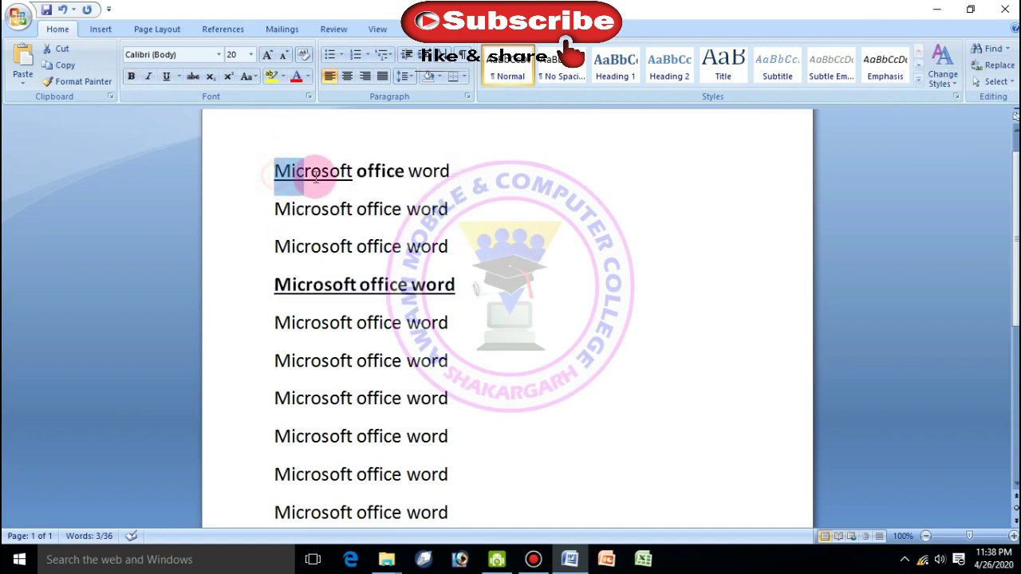
Give 'Microsoft' a dotted underline, make line four's underline blue, and strike through line two
left_click(180, 78)
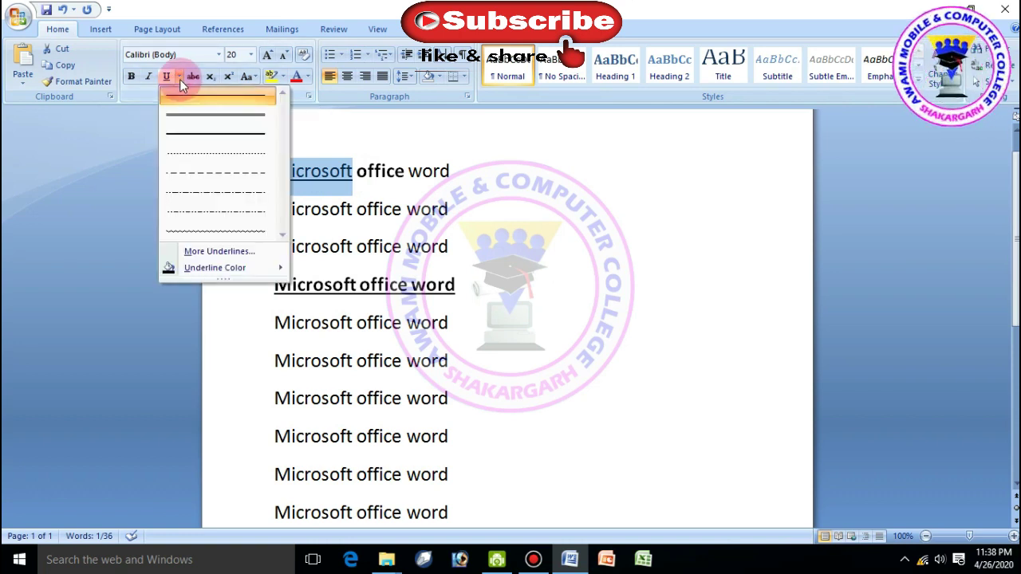
left_click(212, 157)
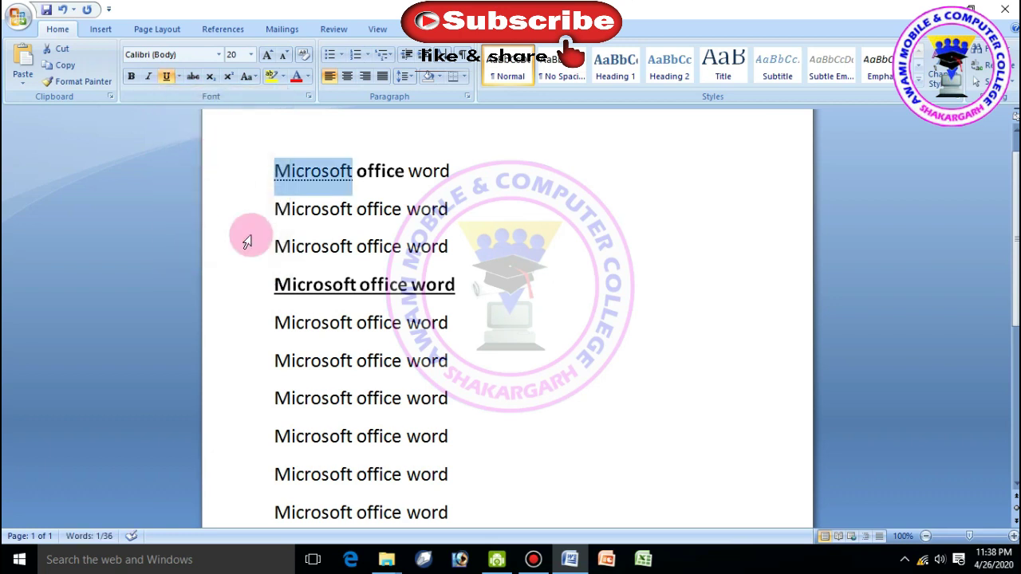
left_click_drag(274, 284, 467, 287)
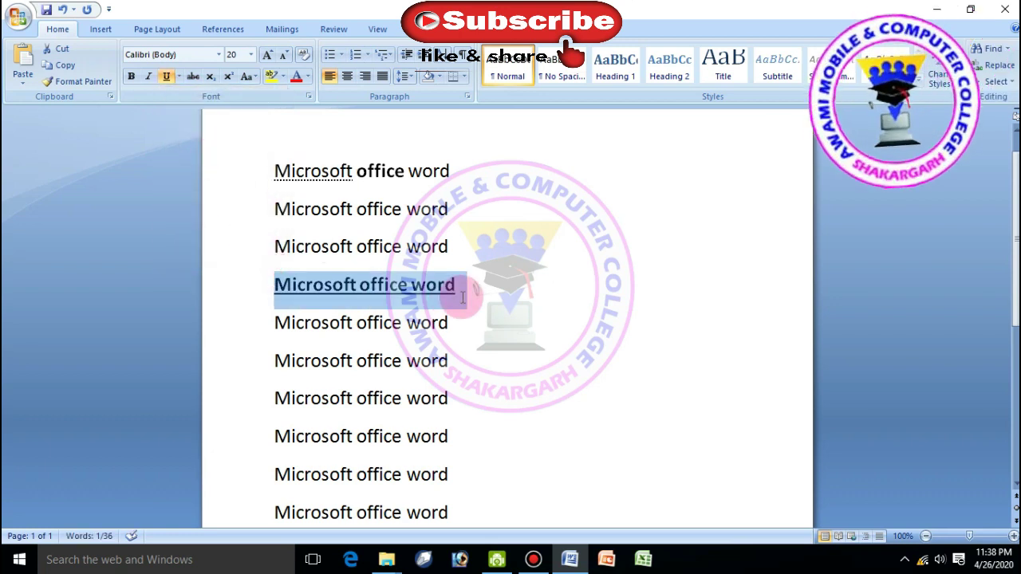
left_click(181, 79)
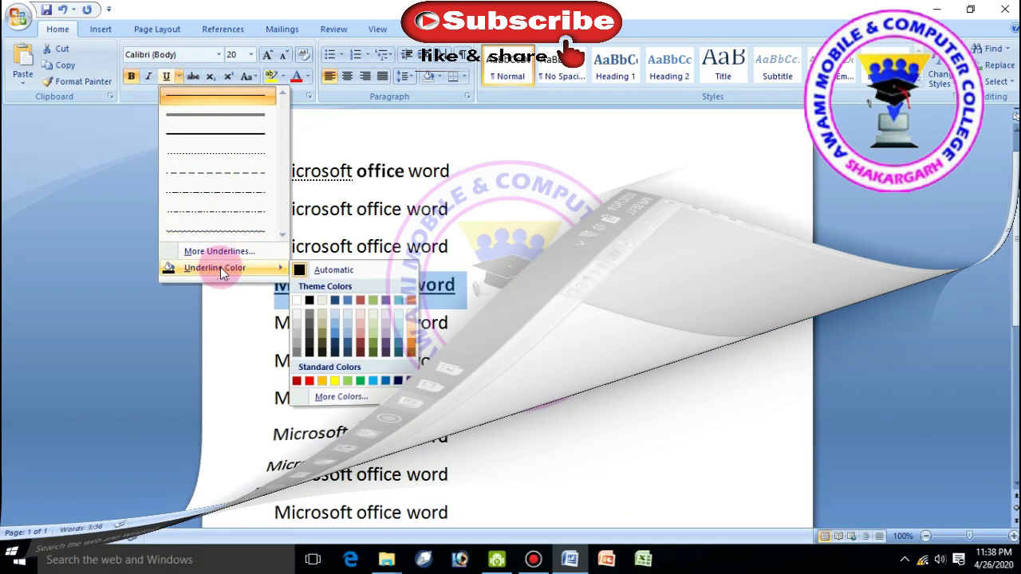
mouse_move(215, 268)
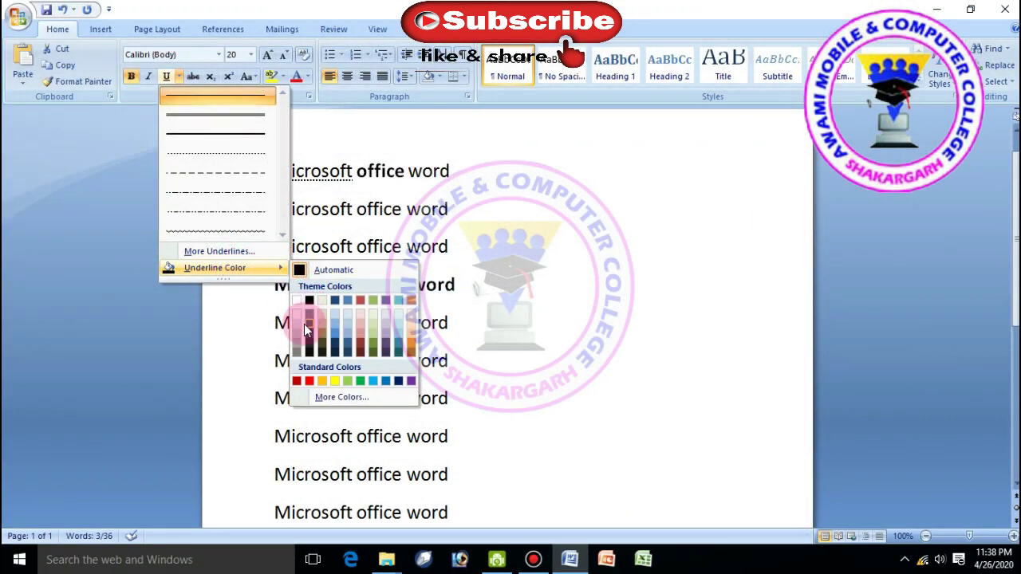
left_click(373, 380)
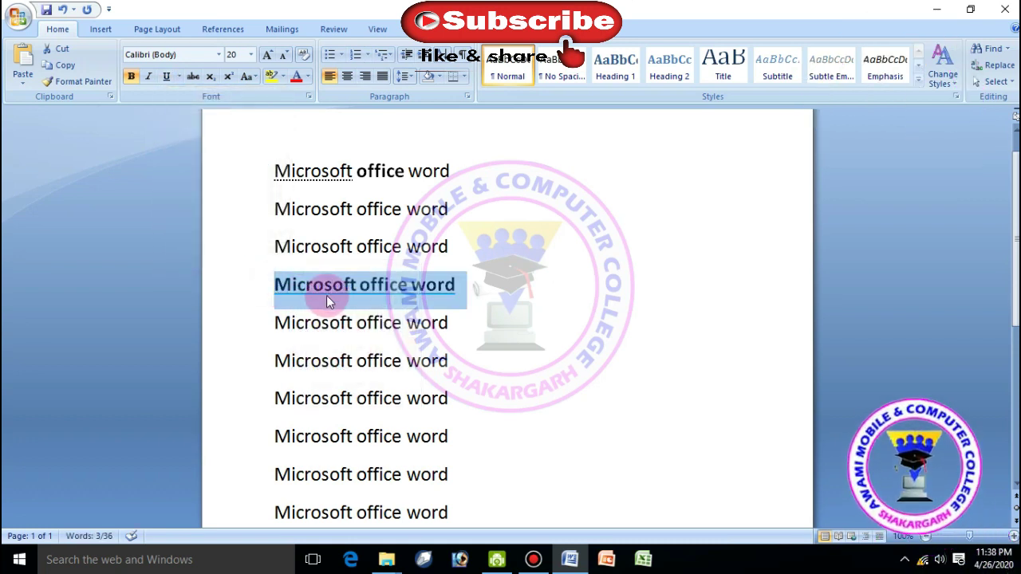
left_click_drag(274, 205, 459, 217)
left_click(193, 75)
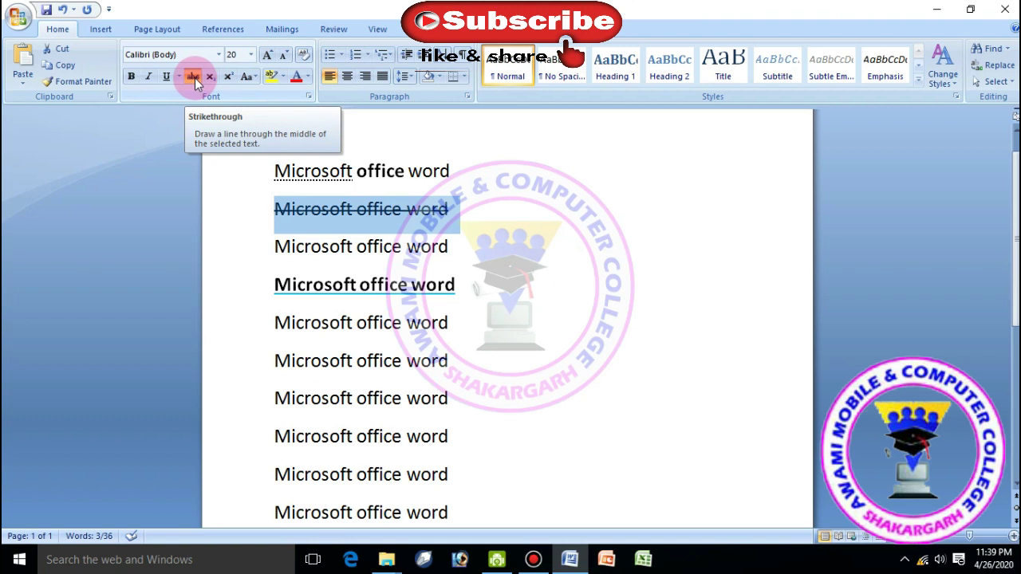
Strike through the fifth line, then select 'Microsoft' on line six
left_click(460, 327)
left_click_drag(460, 327, 287, 329)
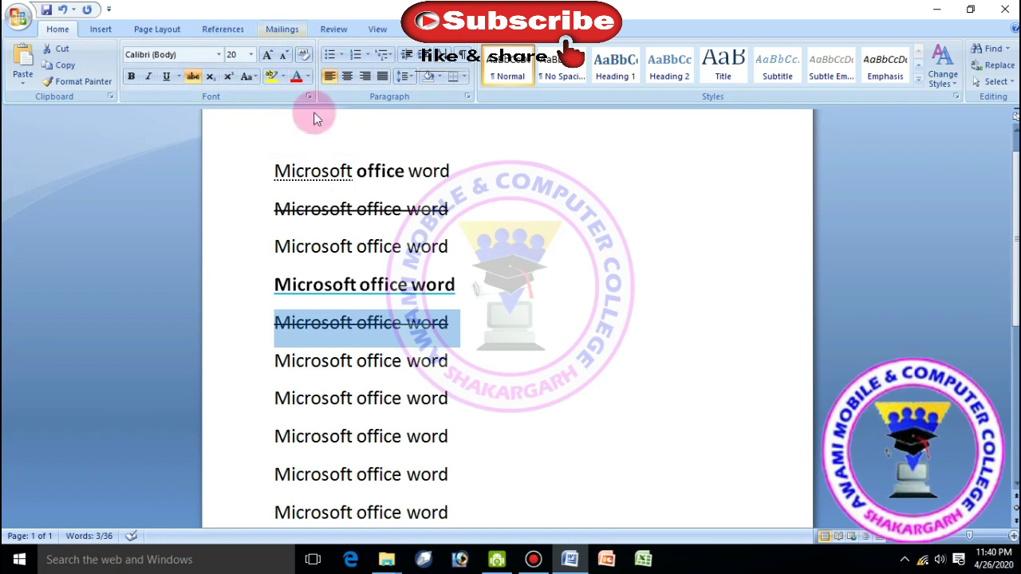
left_click_drag(276, 360, 347, 363)
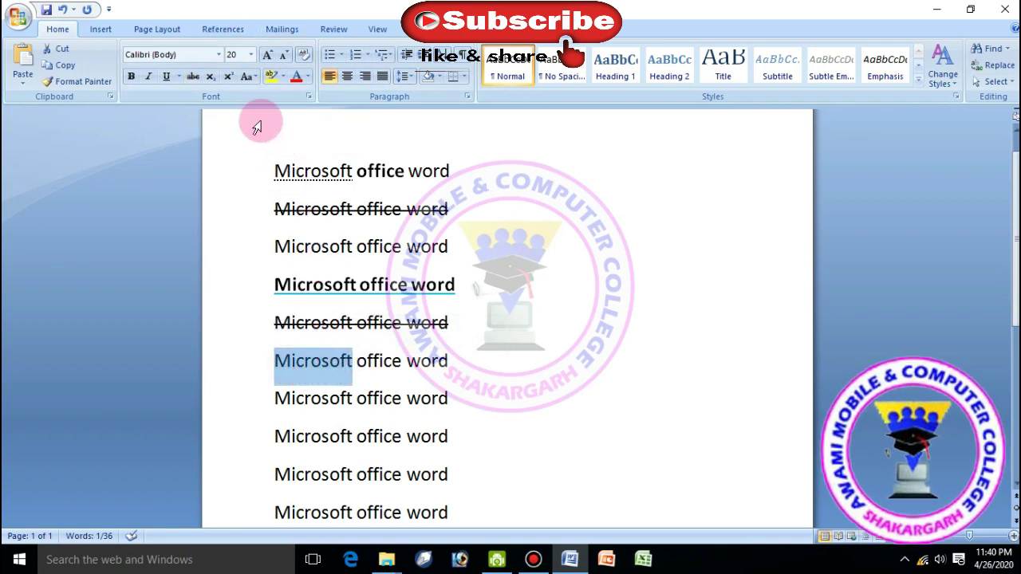
On line six, make 'Microsoft' superscript and 'word' subscript, then select all formatted lines
left_click(228, 80)
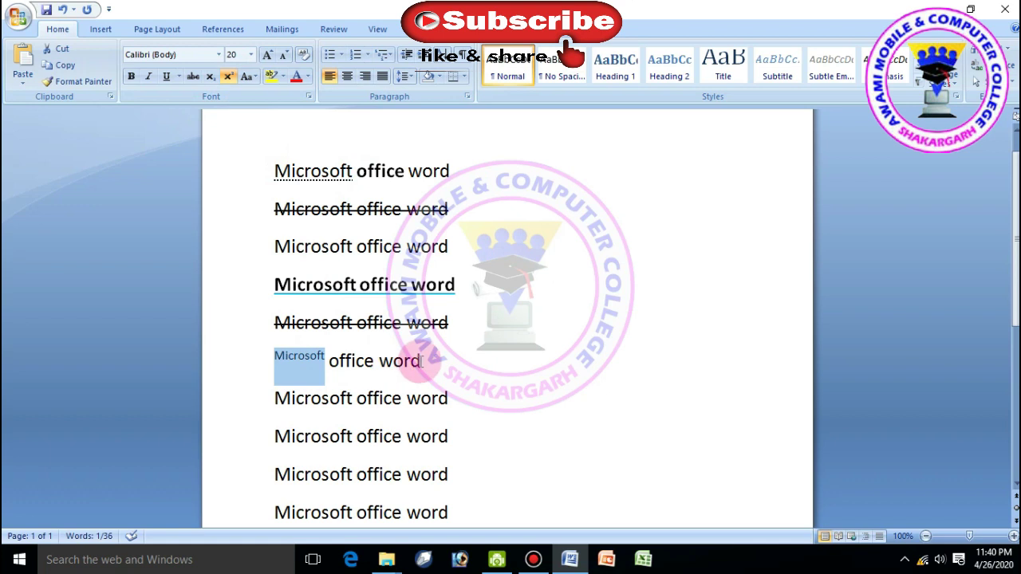
mouse_move(379, 361)
left_mouse_down()
mouse_move(403, 361)
mouse_move(436, 390)
left_mouse_up()
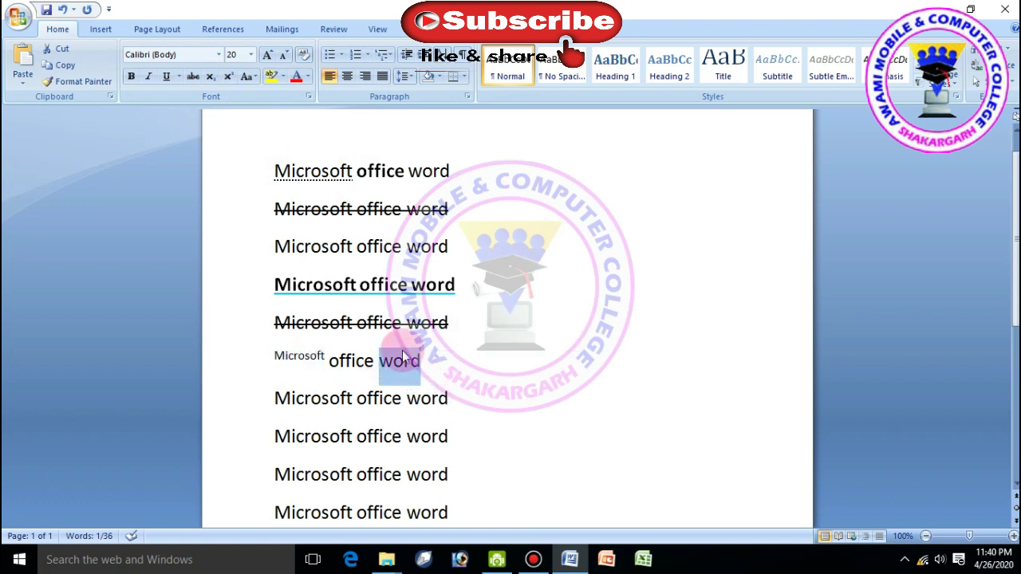
left_click(209, 76)
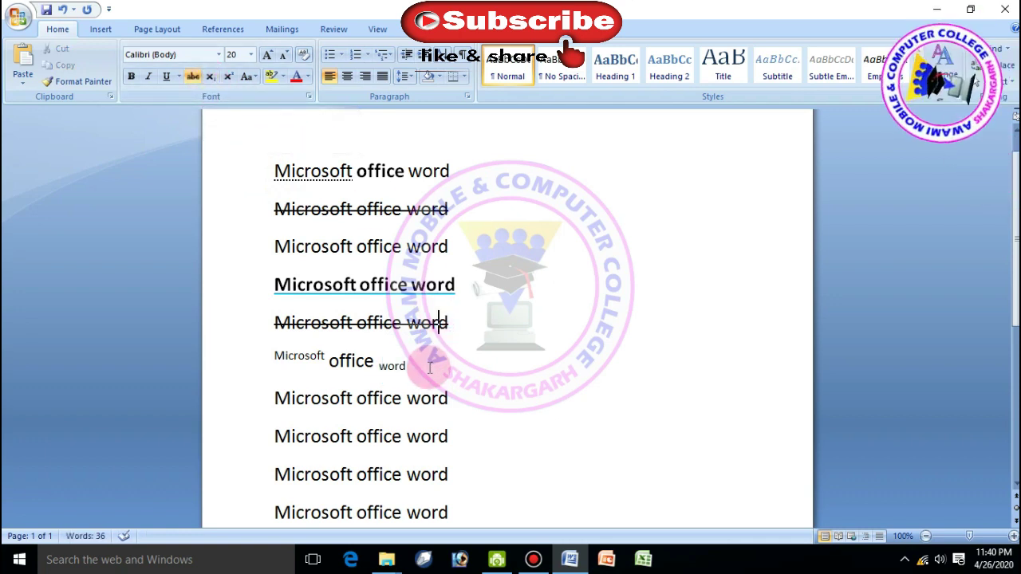
left_click_drag(415, 365, 302, 368)
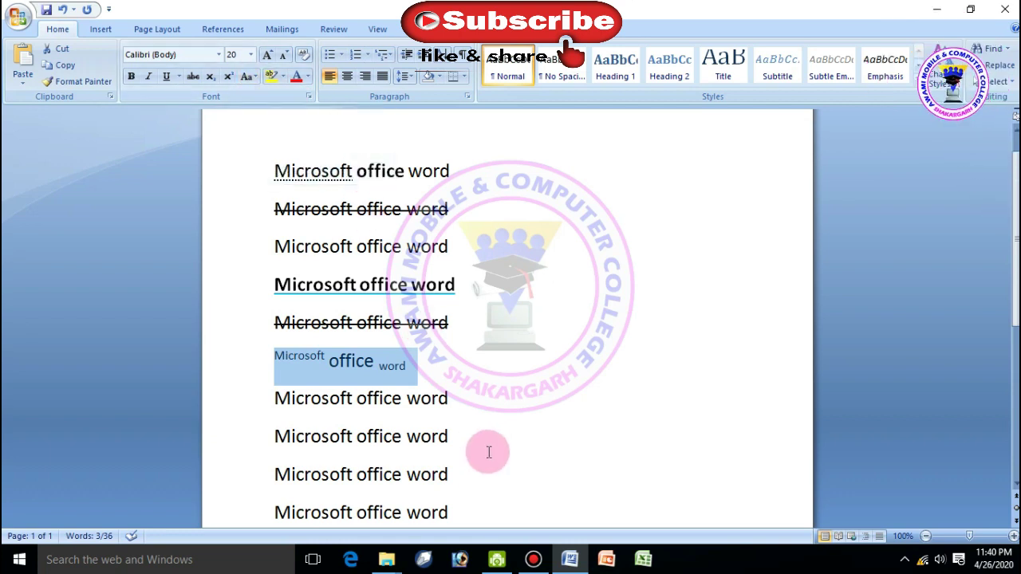
mouse_move(462, 510)
left_mouse_down()
mouse_move(309, 279)
mouse_move(293, 159)
left_mouse_up()
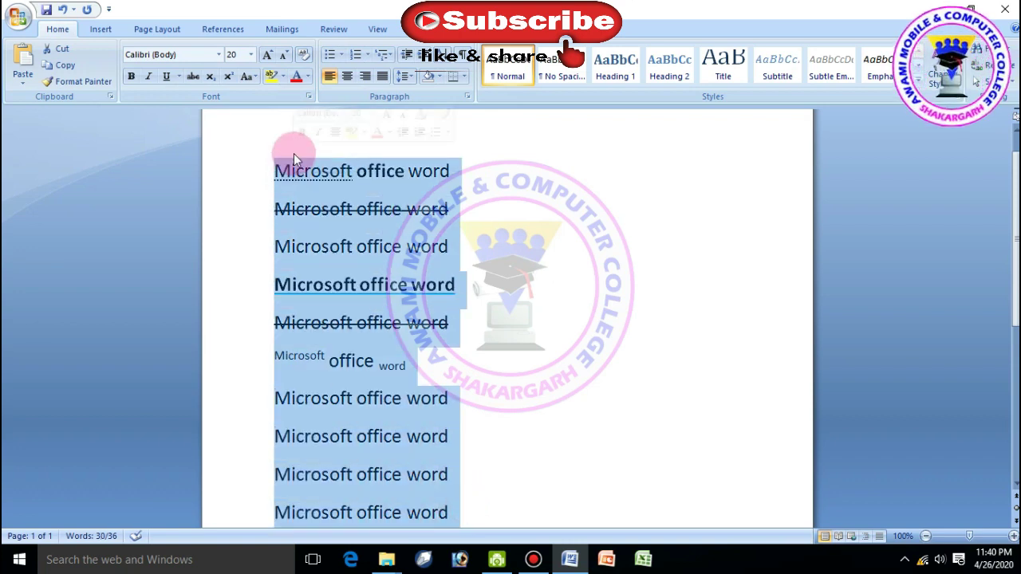
Clear all formatting from the selected lines and enlarge them to 16 pt
left_click(304, 56)
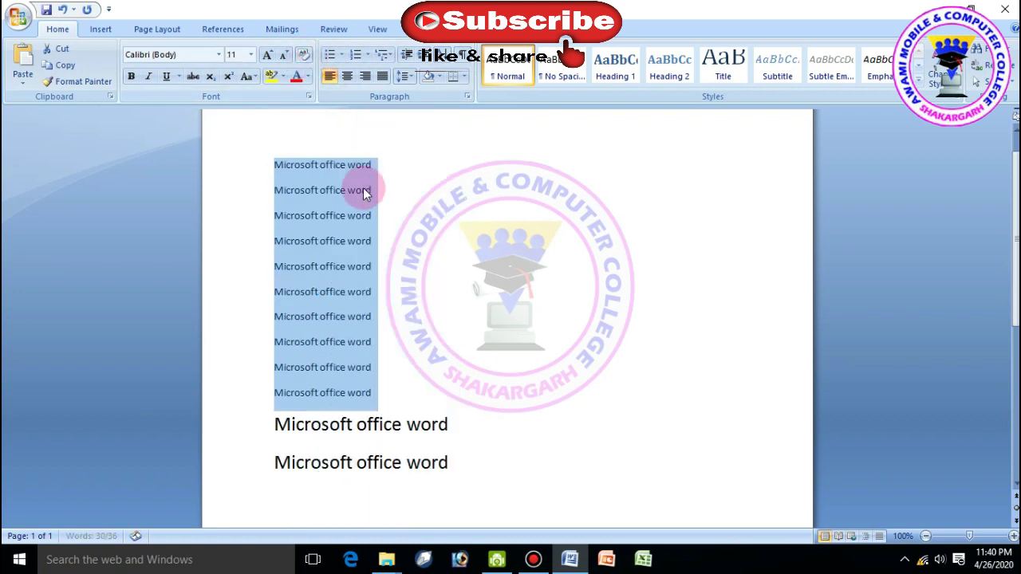
left_click(268, 56)
left_click(268, 55)
left_click(268, 56)
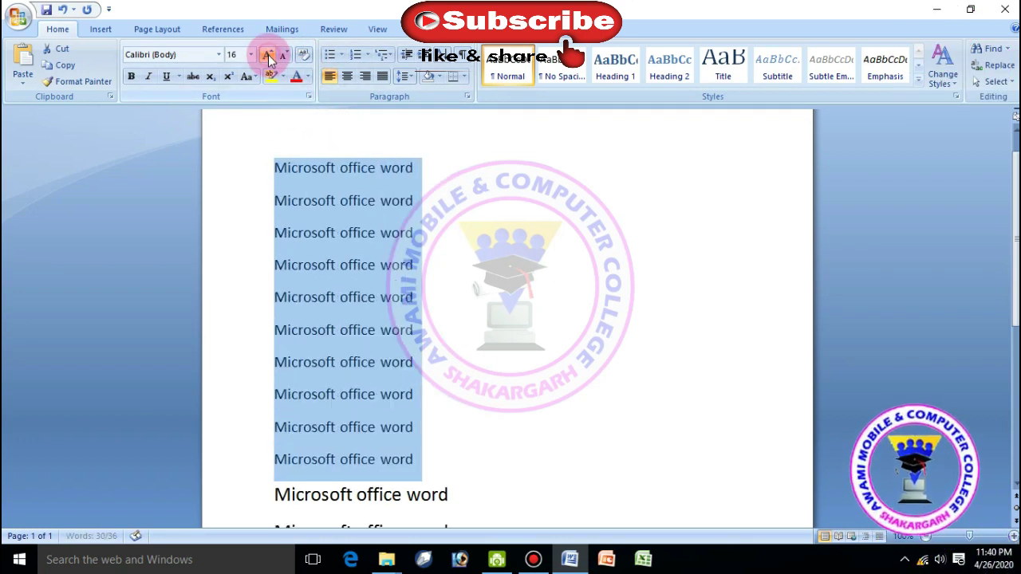
scroll(422, 335, "down", 1)
mouse_move(456, 460)
left_mouse_down()
mouse_move(340, 386)
mouse_move(275, 163)
mouse_move(279, 129)
mouse_move(302, 134)
left_mouse_up()
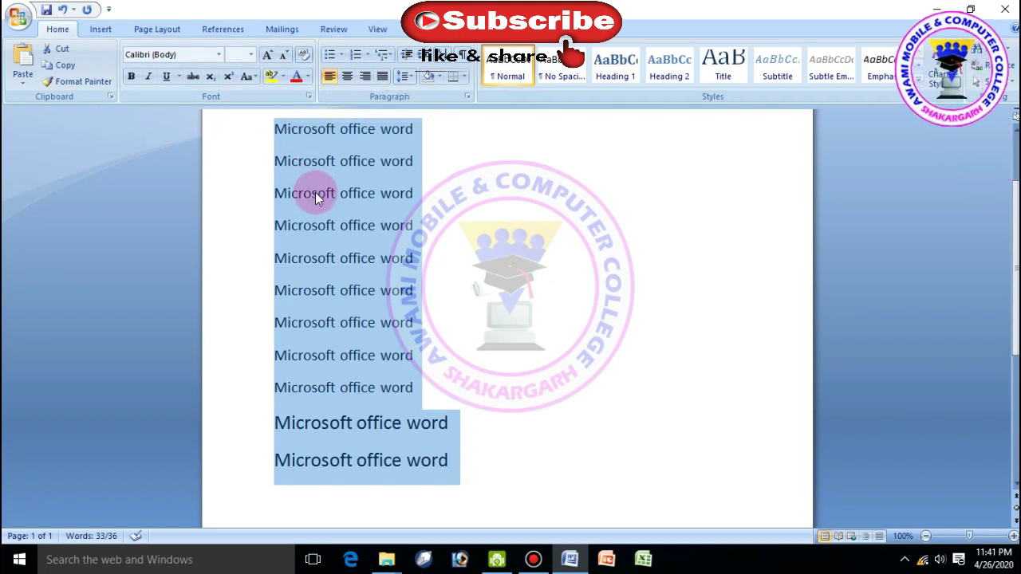
left_click(448, 459)
left_click_drag(448, 458, 285, 137)
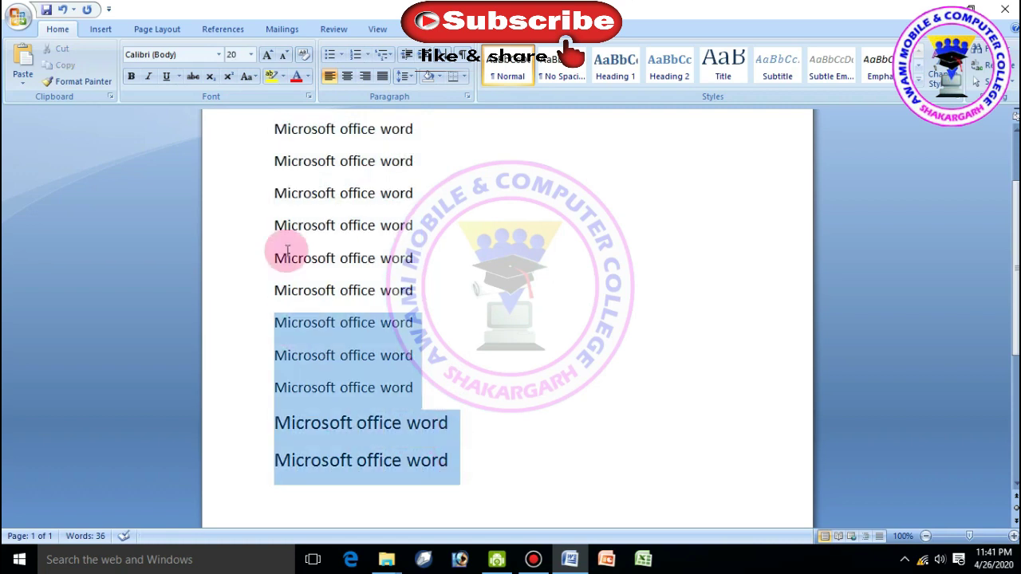
left_click(247, 79)
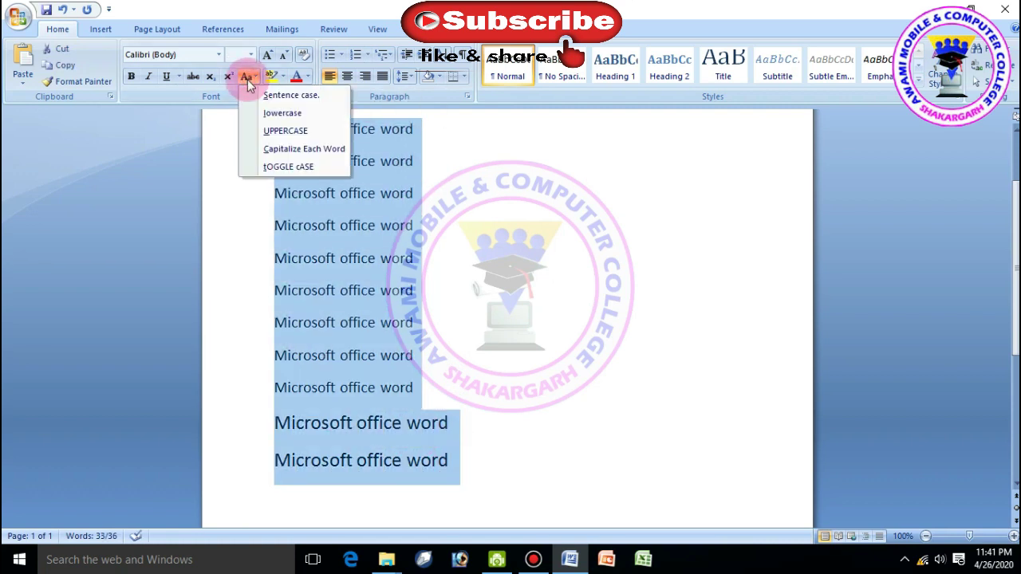
left_click(284, 113)
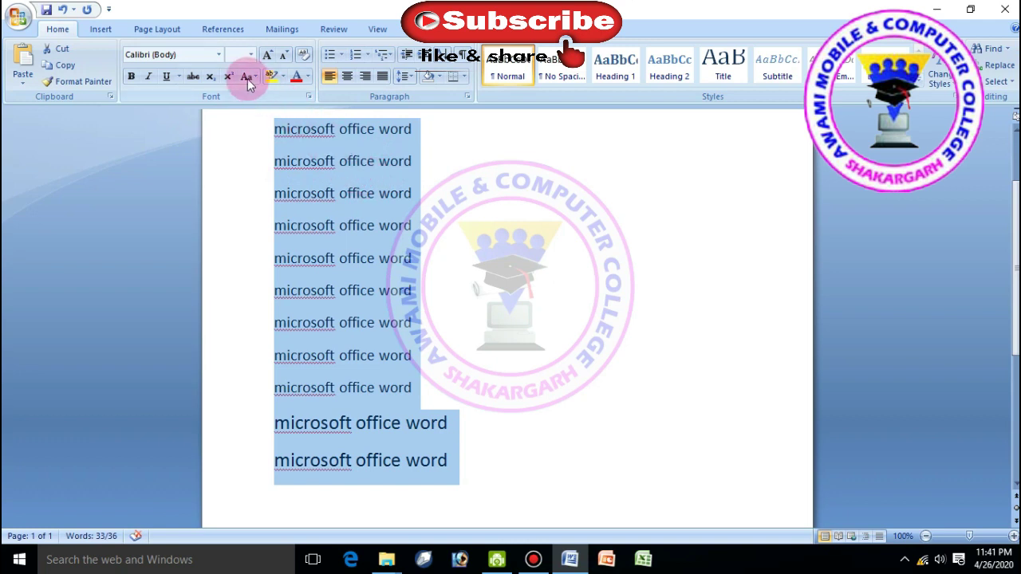
left_click(247, 80)
left_click(279, 133)
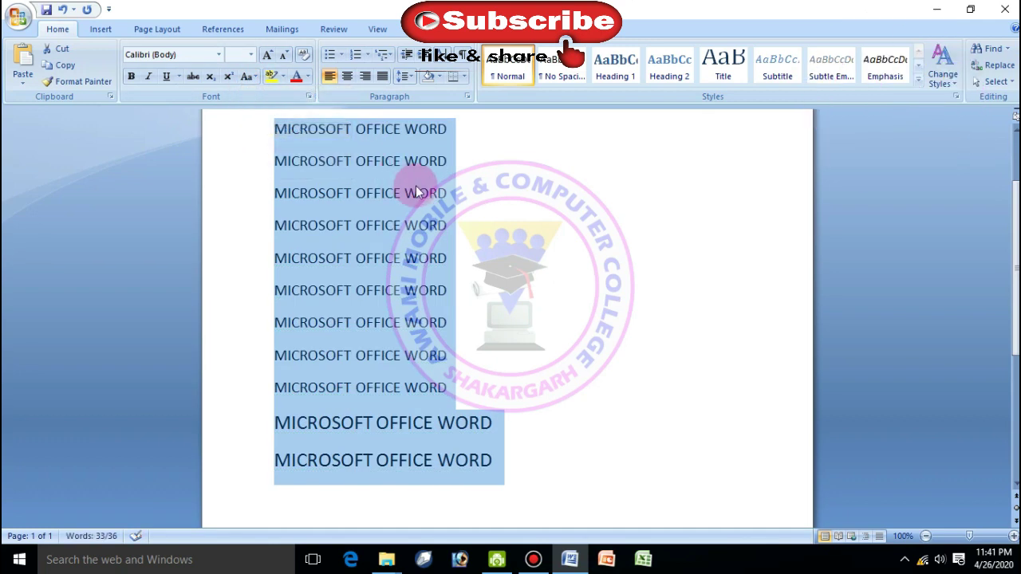
left_click(248, 79)
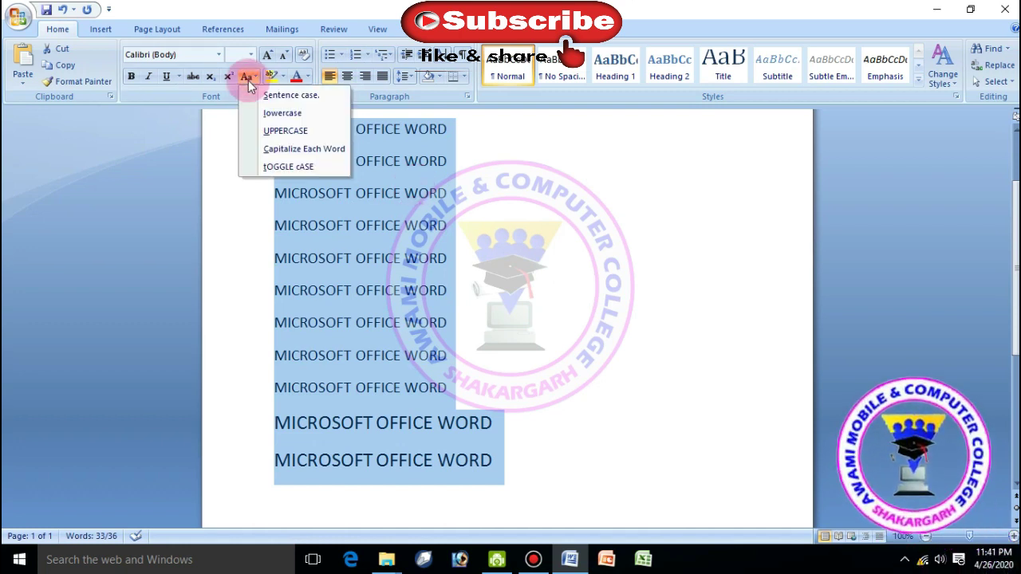
left_click(284, 150)
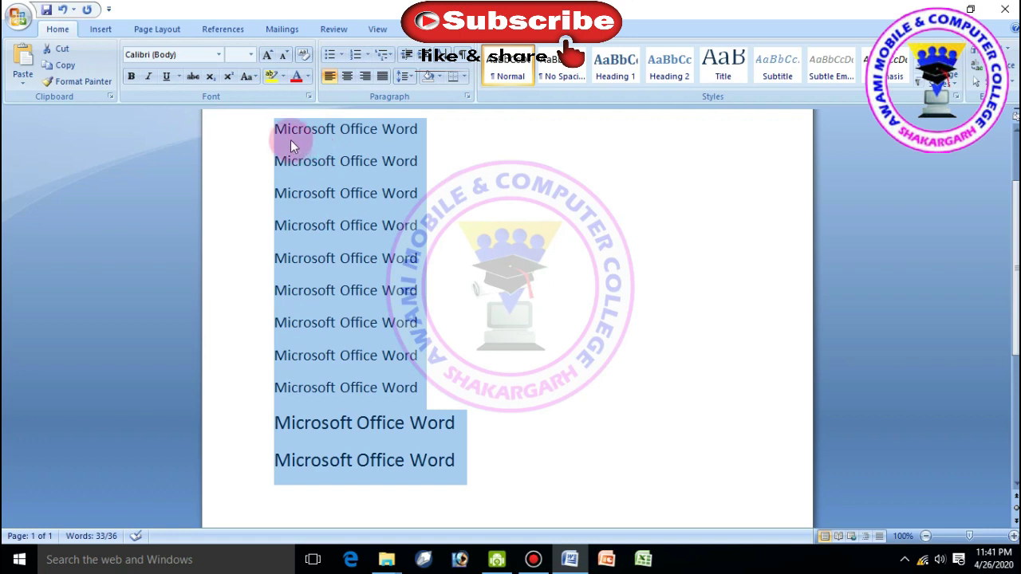
left_click(245, 82)
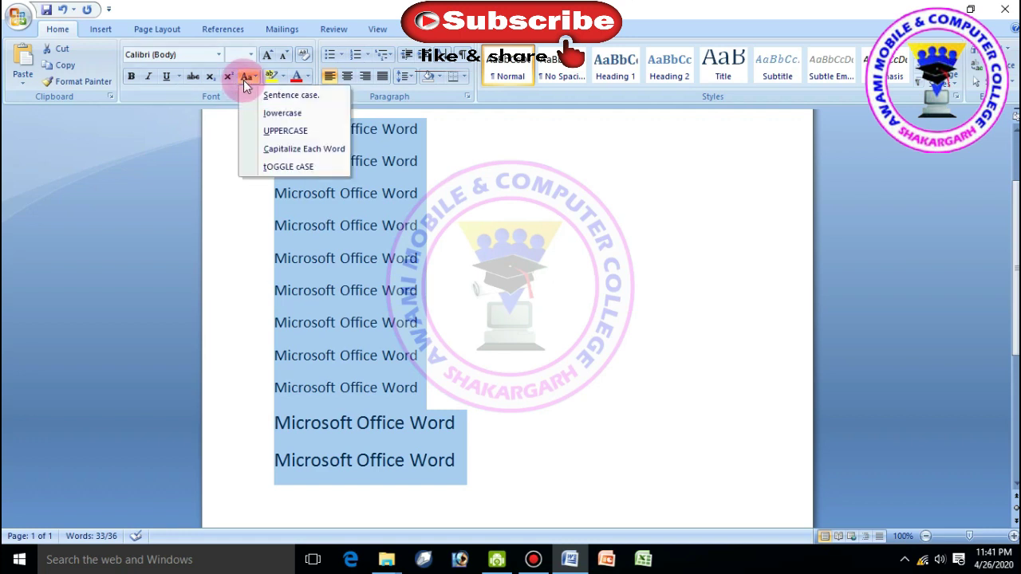
left_click(281, 164)
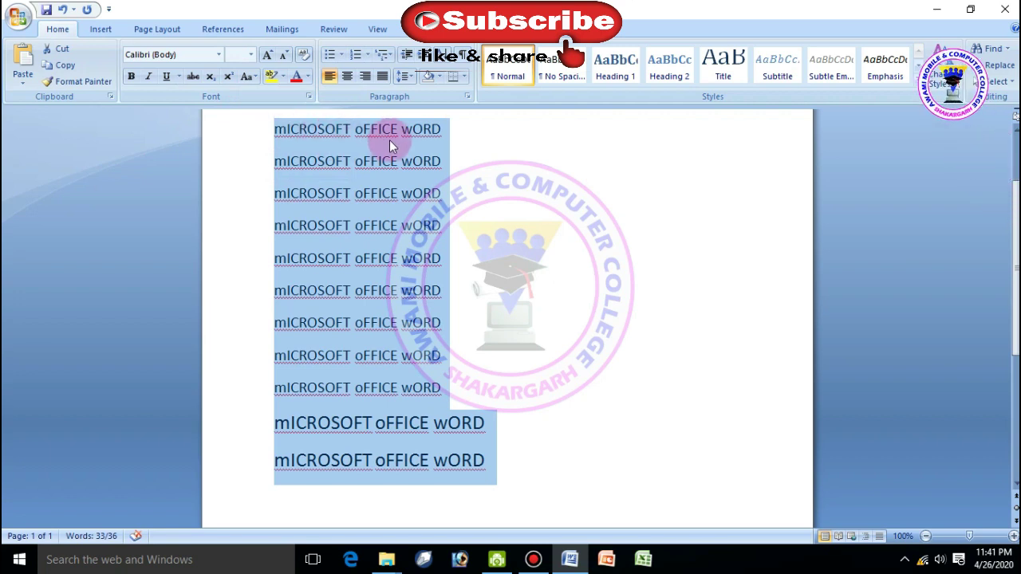
left_click(247, 78)
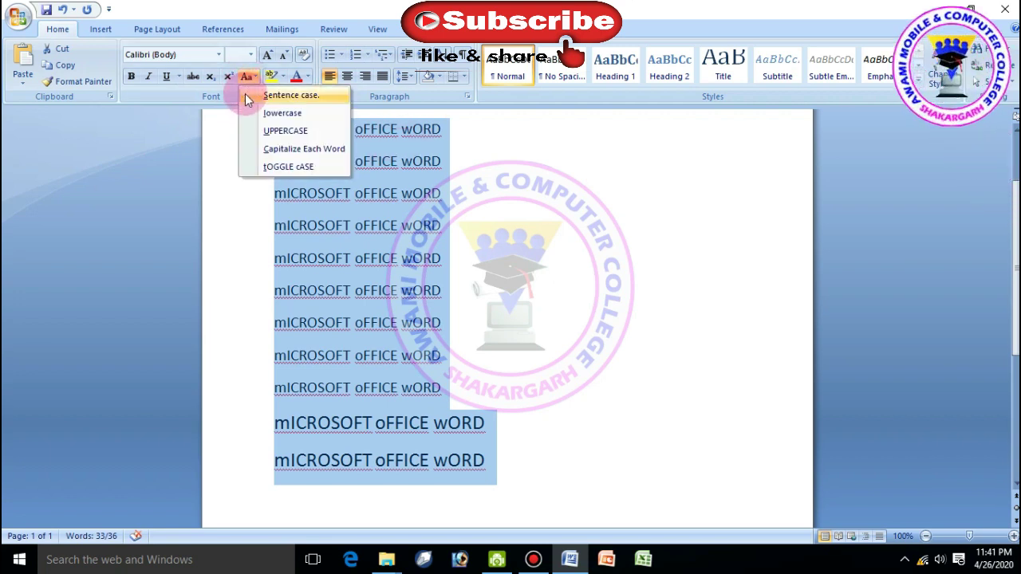
left_click(247, 96)
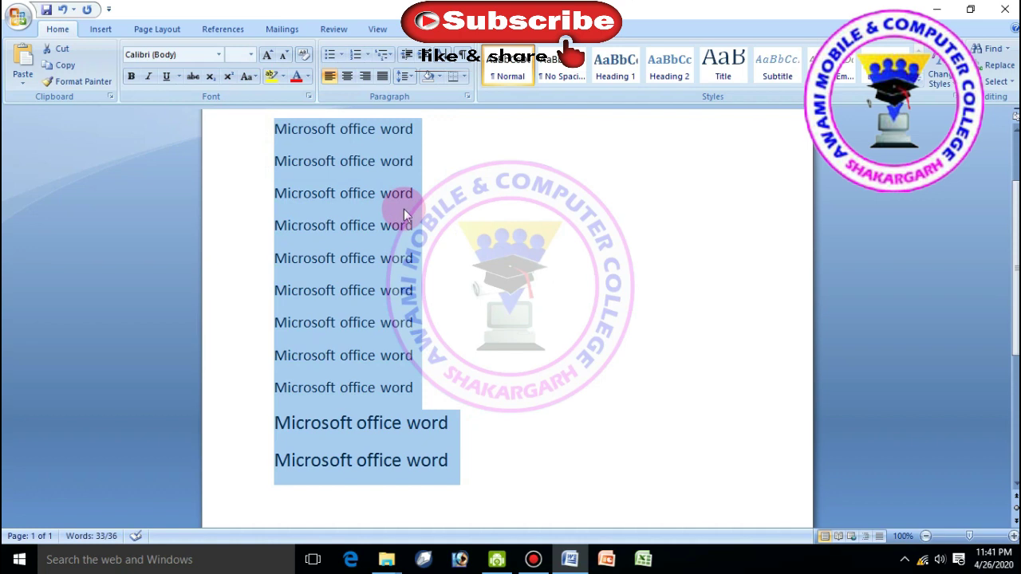
left_click(279, 130)
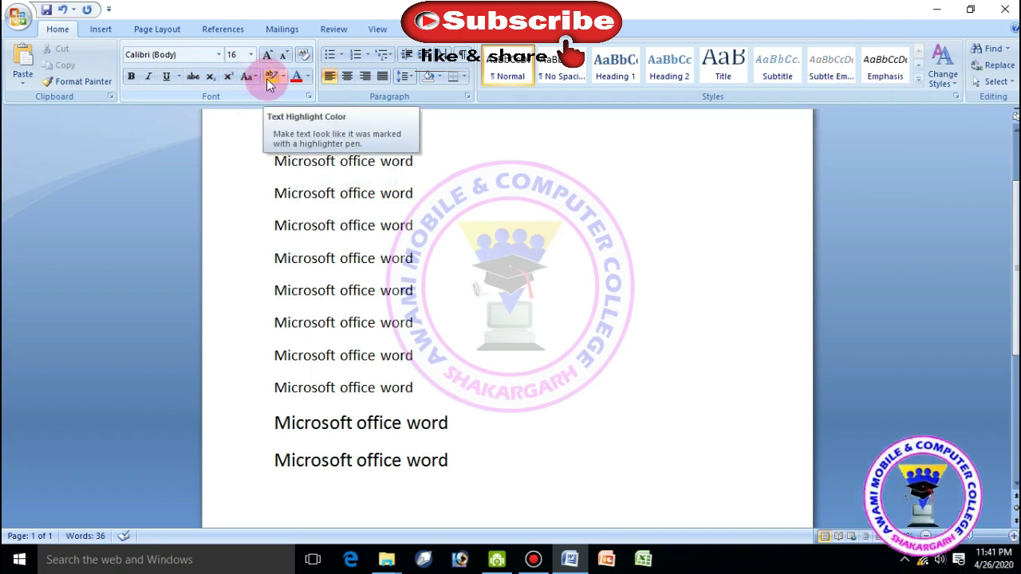
left_click_drag(423, 231, 300, 205)
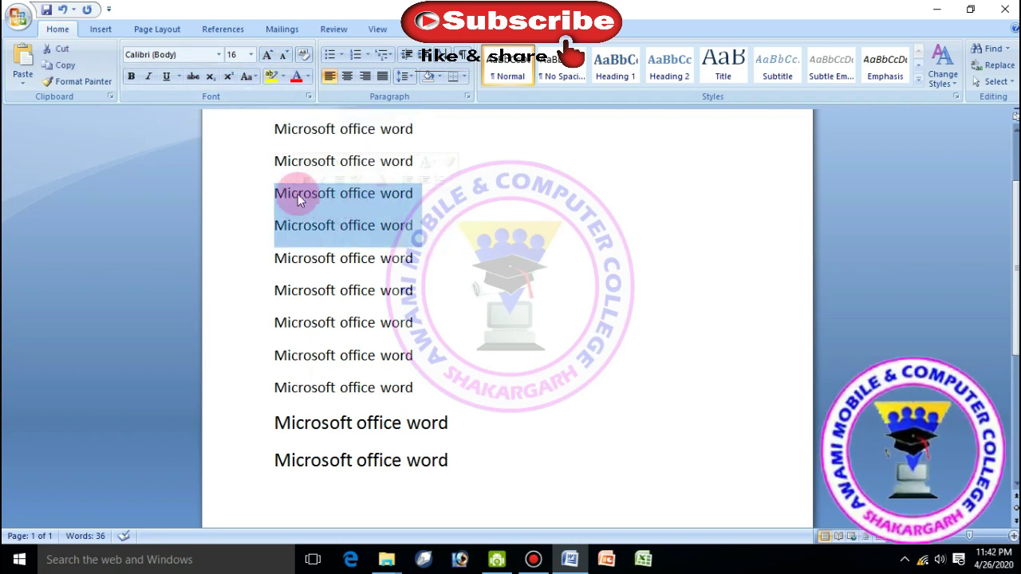
left_click(283, 76)
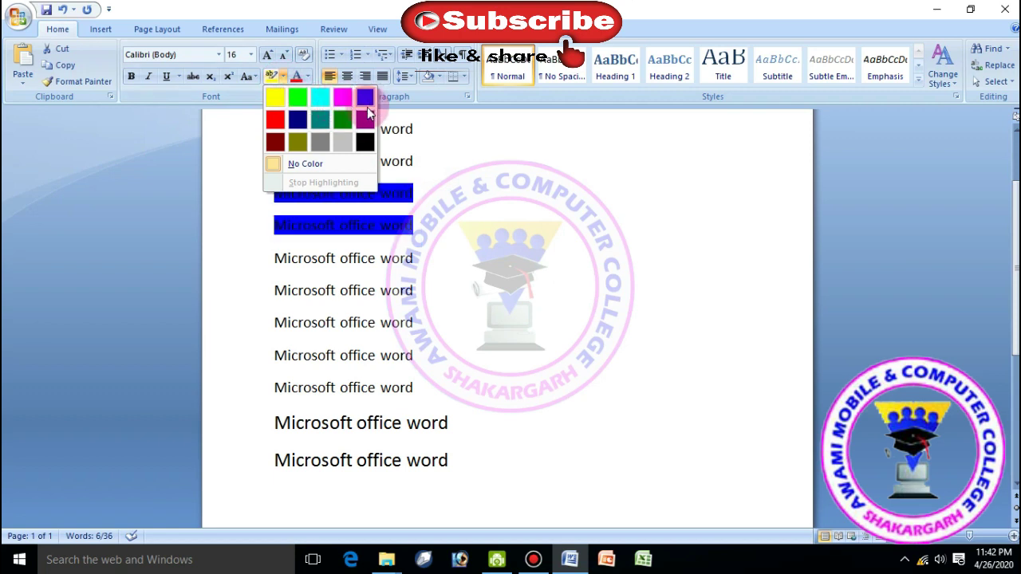
left_click(316, 102)
left_click(453, 162)
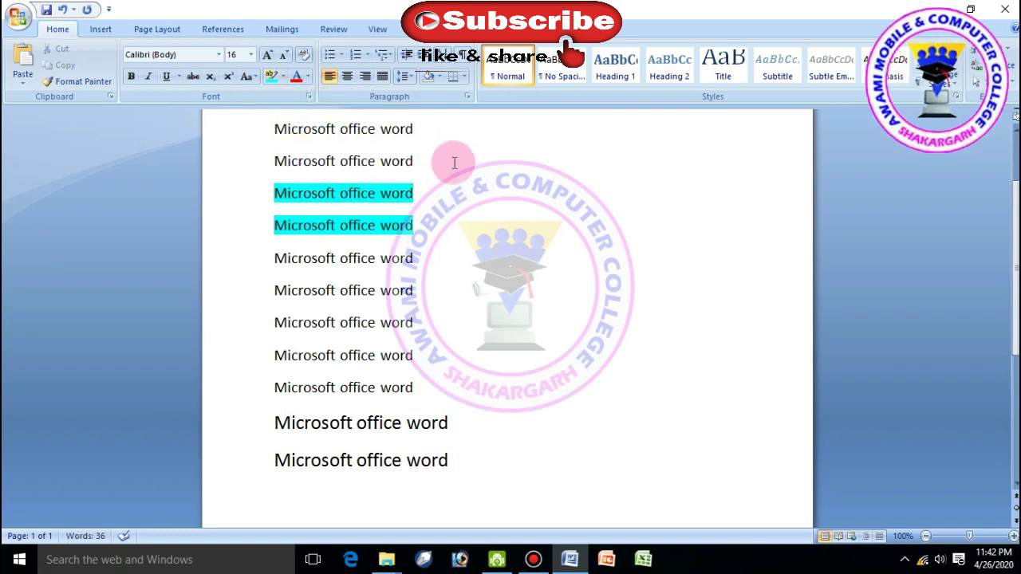
left_click_drag(414, 296, 279, 269)
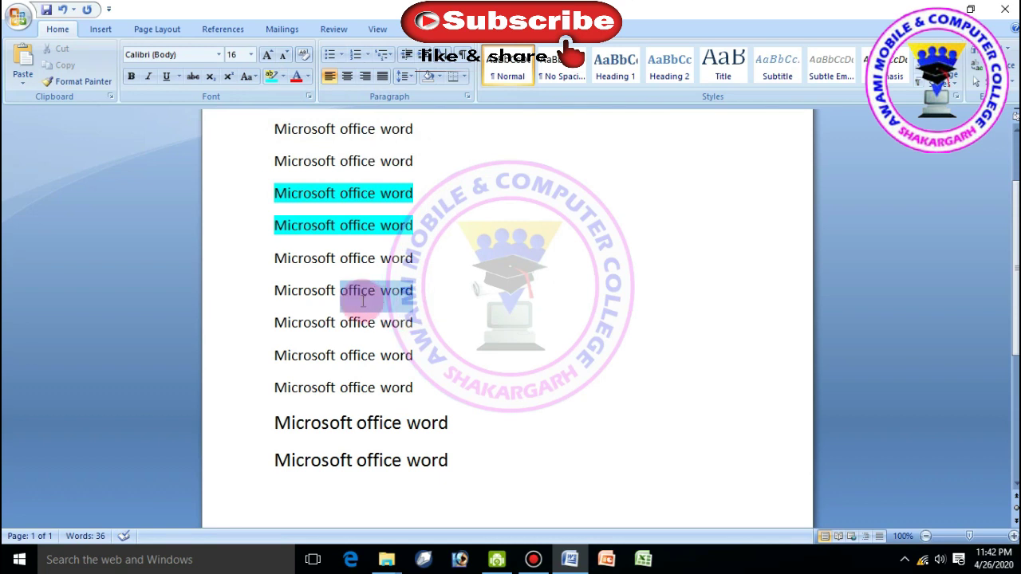
left_click(283, 76)
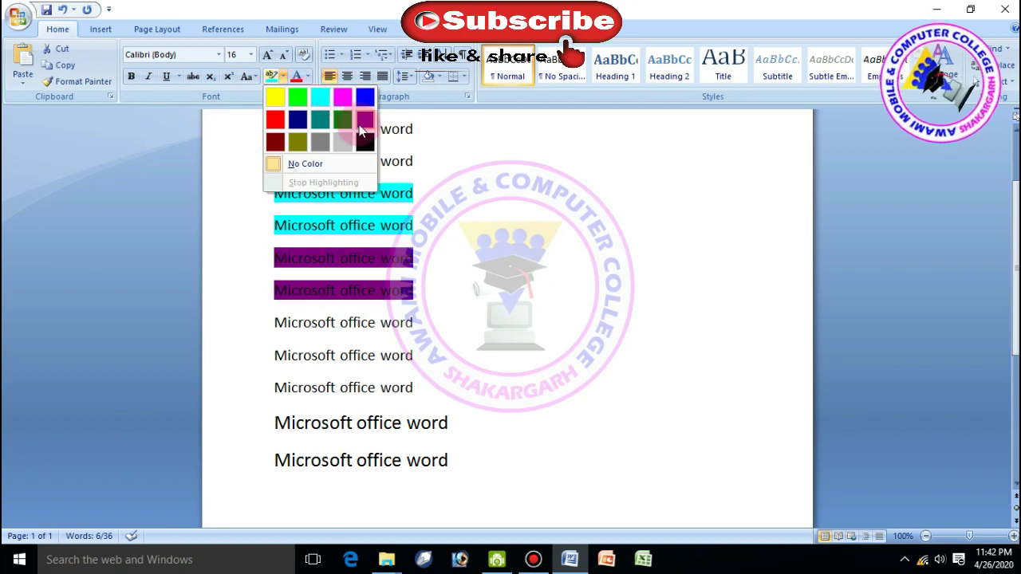
left_click(275, 104)
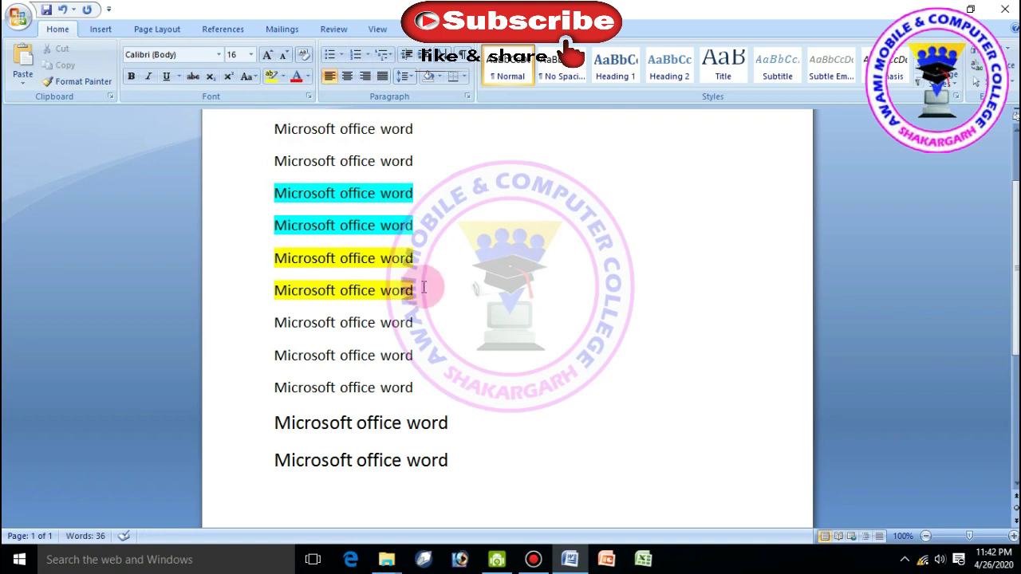
left_click_drag(424, 287, 304, 205)
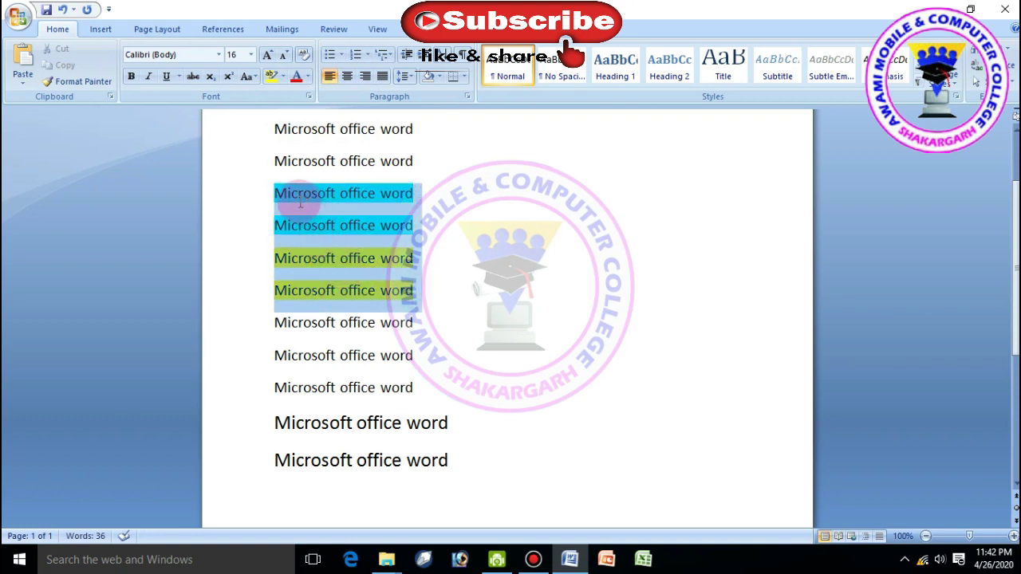
left_click(283, 75)
left_click(296, 96)
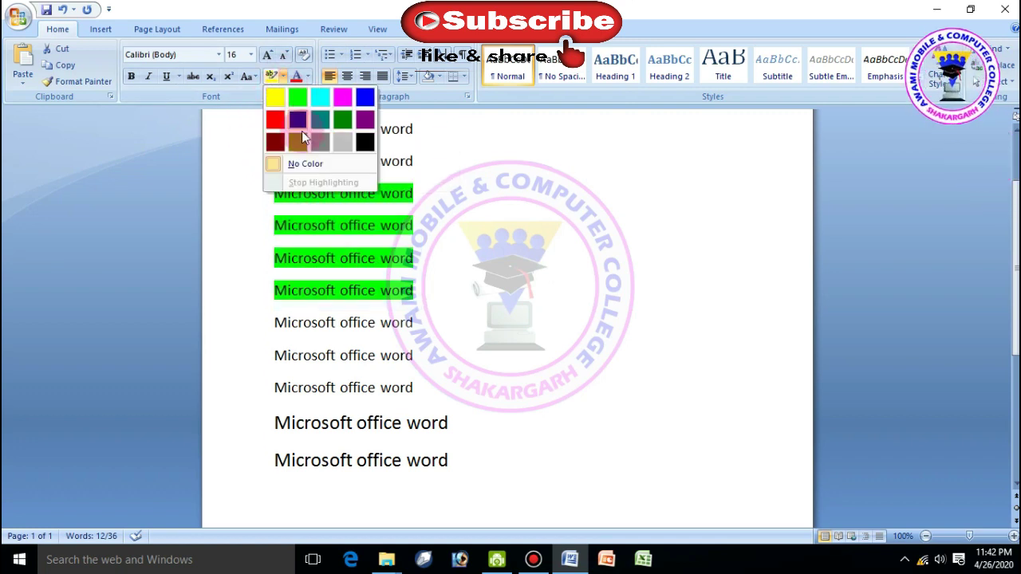
left_click(304, 162)
left_click(460, 202)
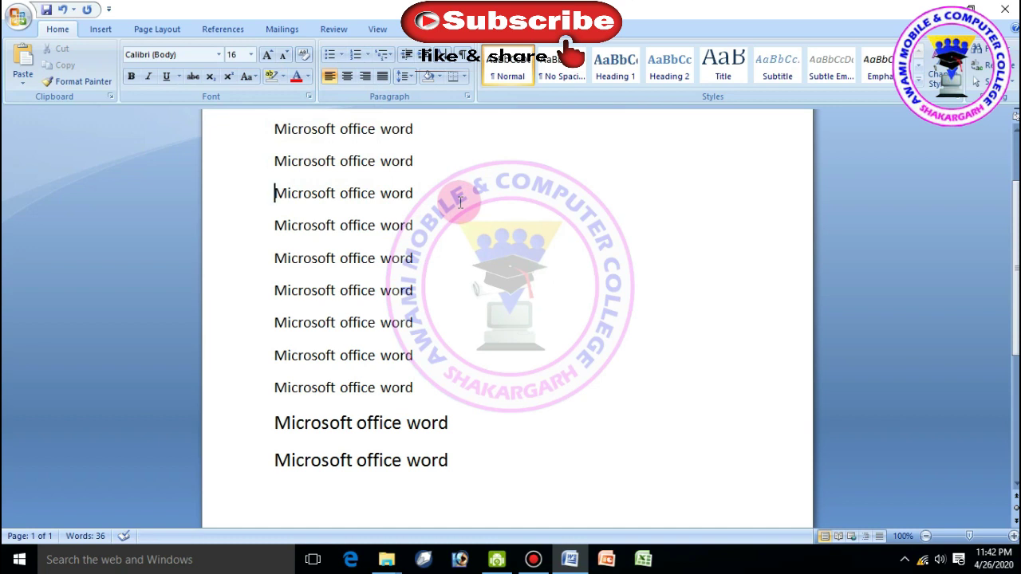
Color the last five 'Microsoft office word' lines Red from the Standard Colors
left_click_drag(449, 470, 280, 349)
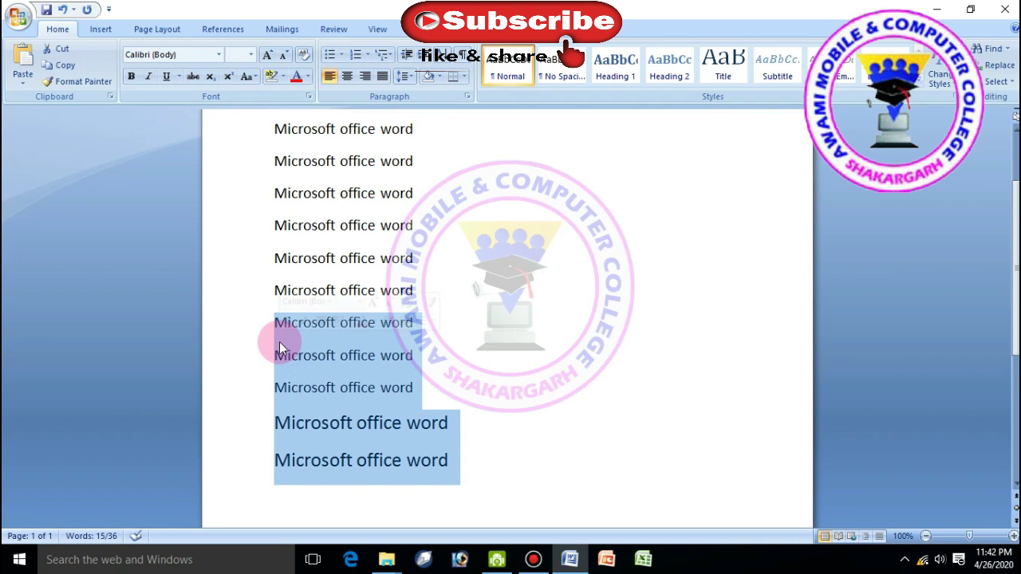
left_click(307, 78)
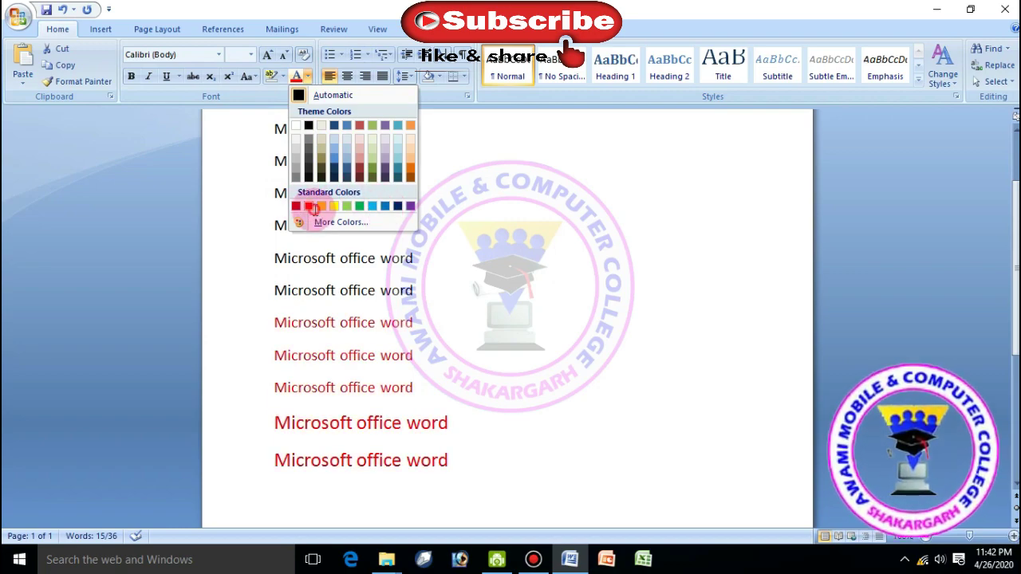
left_click(312, 206)
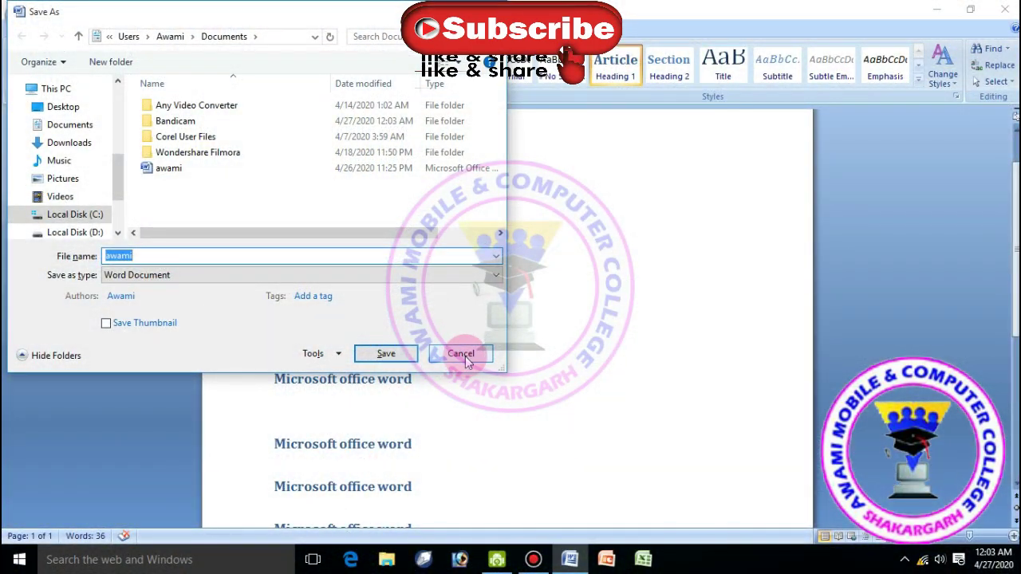
Cancel the Save As dialog without saving the document
left_click(467, 361)
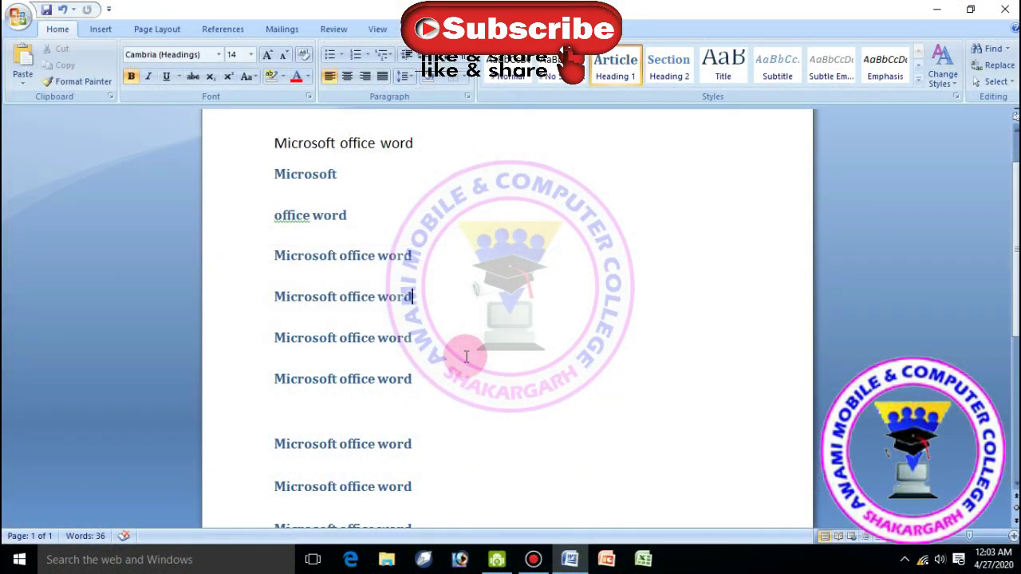